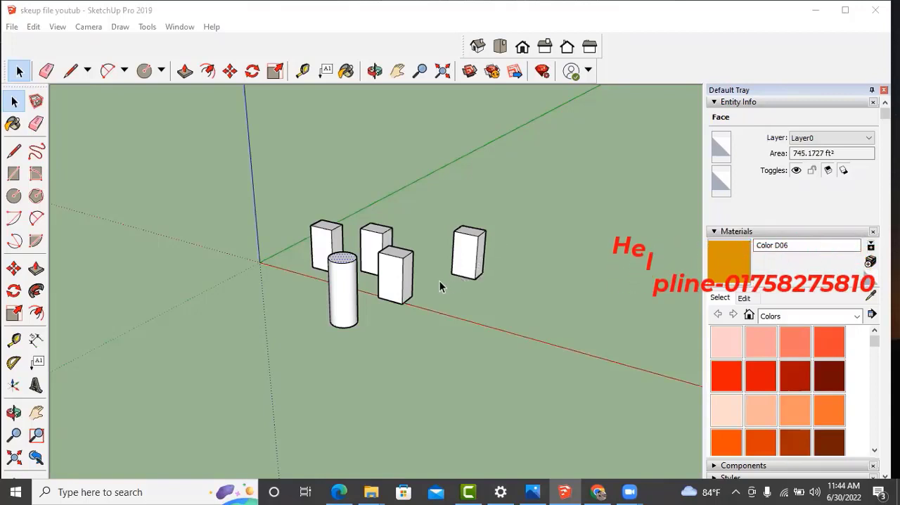
{"action": "middle_click_drag", "start_coordinate": [422, 283], "coordinate": [427, 273]}
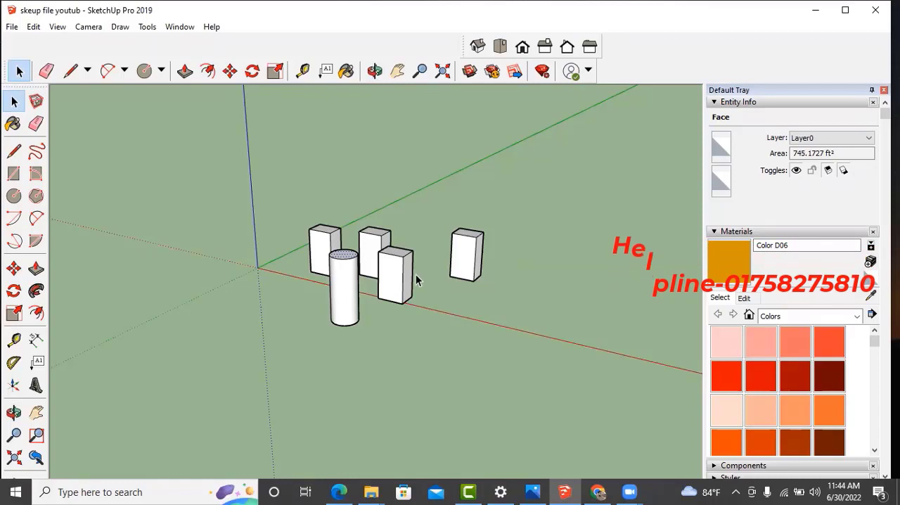
{"action": "middle_click_drag", "start_coordinate": [428, 274], "coordinate": [353, 269]}
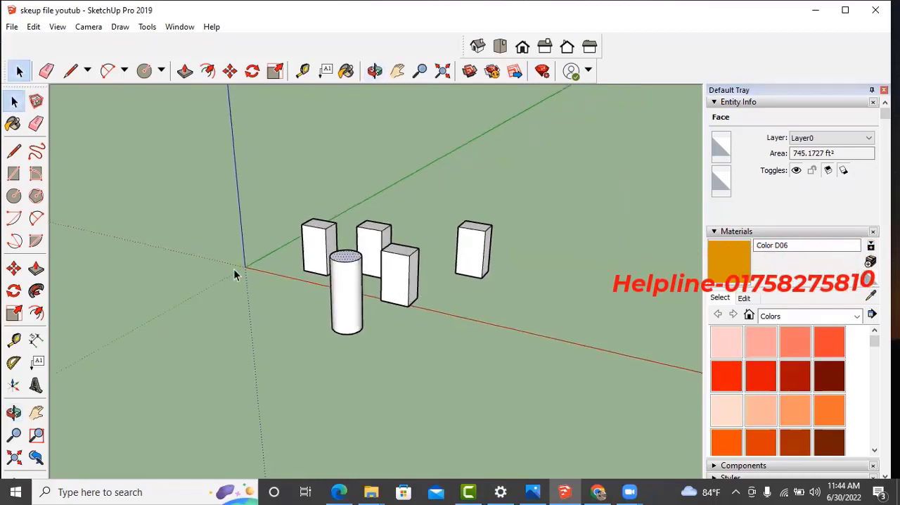
{"action": "middle_click_drag", "start_coordinate": [226, 280], "coordinate": [325, 346]}
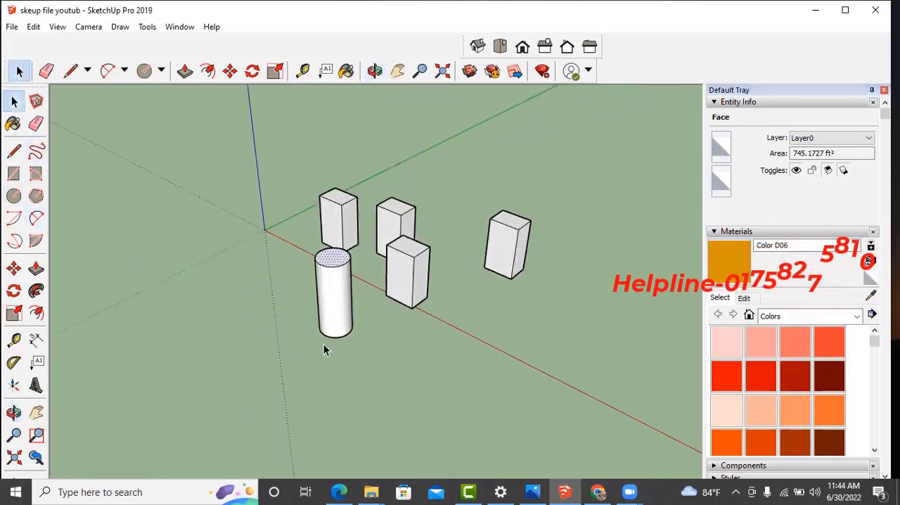
{"action": "scroll", "coordinate": [346, 333], "scroll_direction": "up", "scroll_amount": 1}
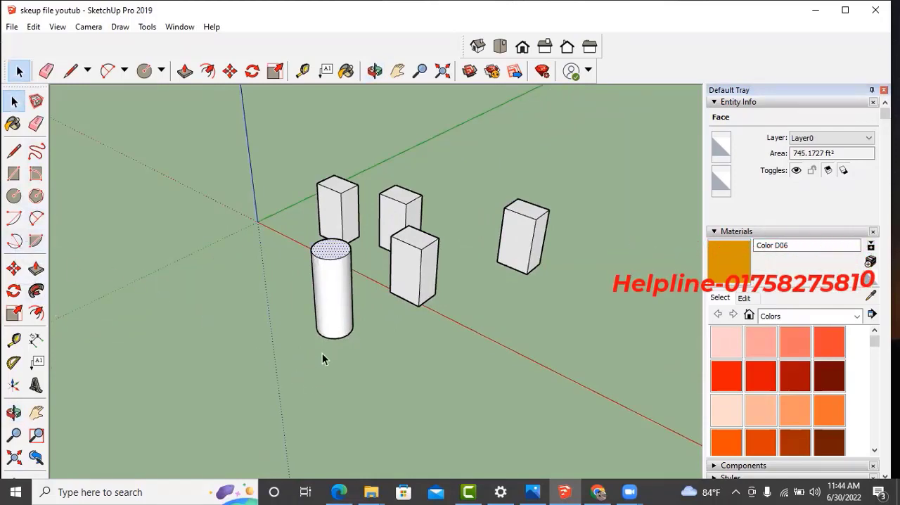
{"action": "middle_click_drag", "start_coordinate": [346, 321], "coordinate": [344, 341]}
{"action": "mouse_move", "coordinate": [378, 312]}
{"action": "middle_mouse_down"}
{"action": "mouse_move", "coordinate": [351, 316]}
{"action": "mouse_move", "coordinate": [391, 275]}
{"action": "mouse_move", "coordinate": [346, 316]}
{"action": "mouse_move", "coordinate": [415, 330]}
{"action": "mouse_move", "coordinate": [347, 328]}
{"action": "mouse_move", "coordinate": [345, 338]}
{"action": "mouse_move", "coordinate": [369, 316]}
{"action": "middle_mouse_up"}
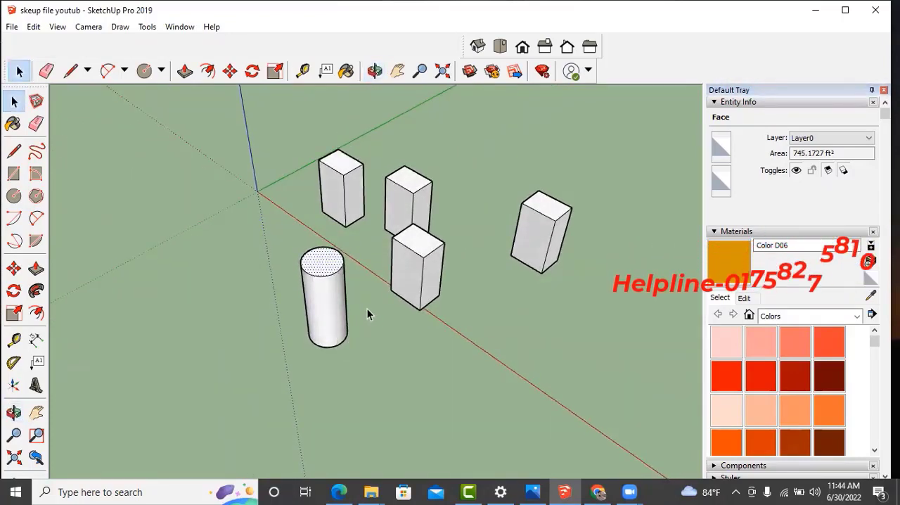
{"action": "middle_click_drag", "start_coordinate": [344, 333], "coordinate": [354, 310]}
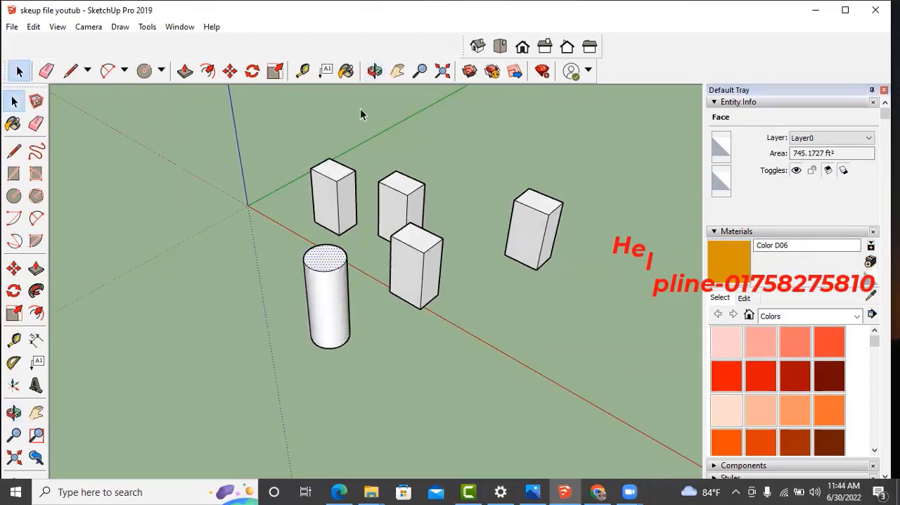
{"action": "mouse_move", "coordinate": [342, 332]}
{"action": "middle_mouse_down"}
{"action": "mouse_move", "coordinate": [369, 300]}
{"action": "mouse_move", "coordinate": [307, 297]}
{"action": "mouse_move", "coordinate": [329, 303]}
{"action": "mouse_move", "coordinate": [358, 336]}
{"action": "middle_mouse_up"}
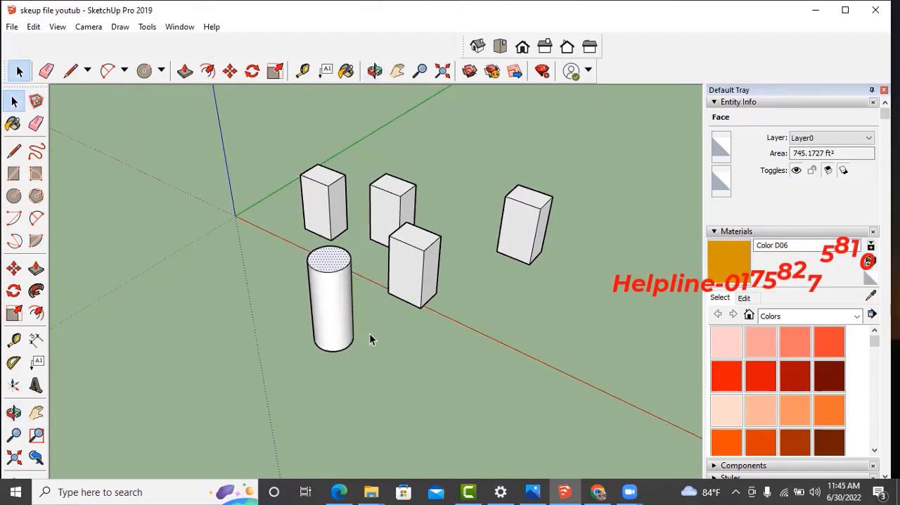
{"action": "middle_click_drag", "start_coordinate": [369, 334], "coordinate": [352, 322]}
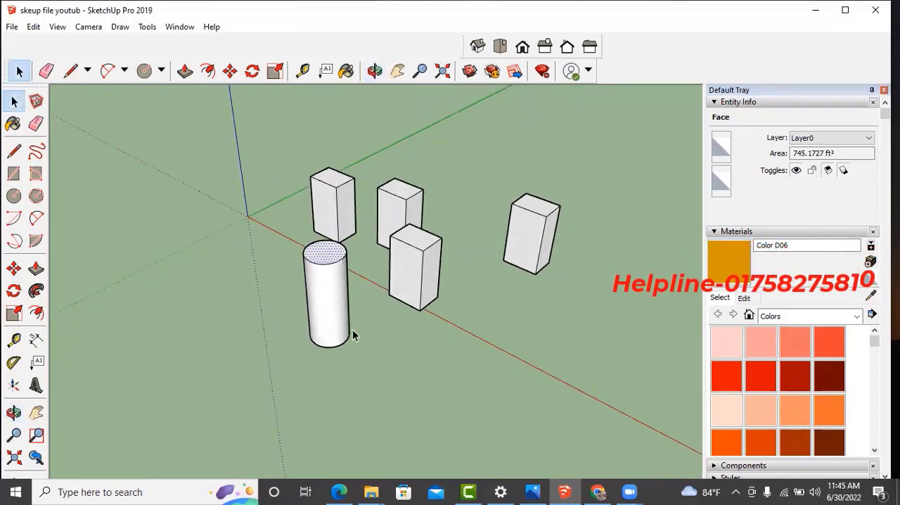
{"action": "middle_click_drag", "start_coordinate": [352, 331], "coordinate": [343, 327]}
{"action": "middle_click_drag", "start_coordinate": [320, 261], "coordinate": [323, 270]}
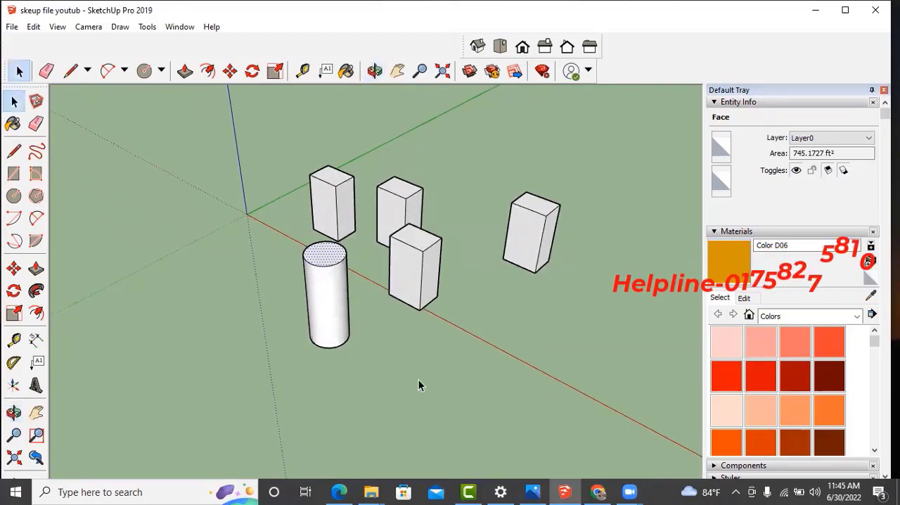
- Switch to the Photos app to examine the duplex 3.jpg house reference image, and return to the SketchUp model
{"action": "left_click", "coordinate": [531, 492]}
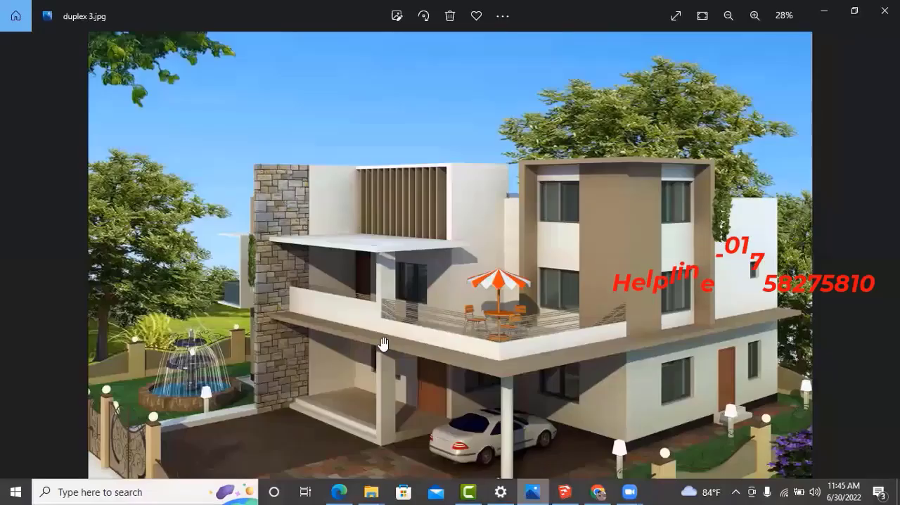
{"action": "scroll", "coordinate": [299, 297], "scroll_direction": "down", "scroll_amount": 1, "text": "ctrl"}
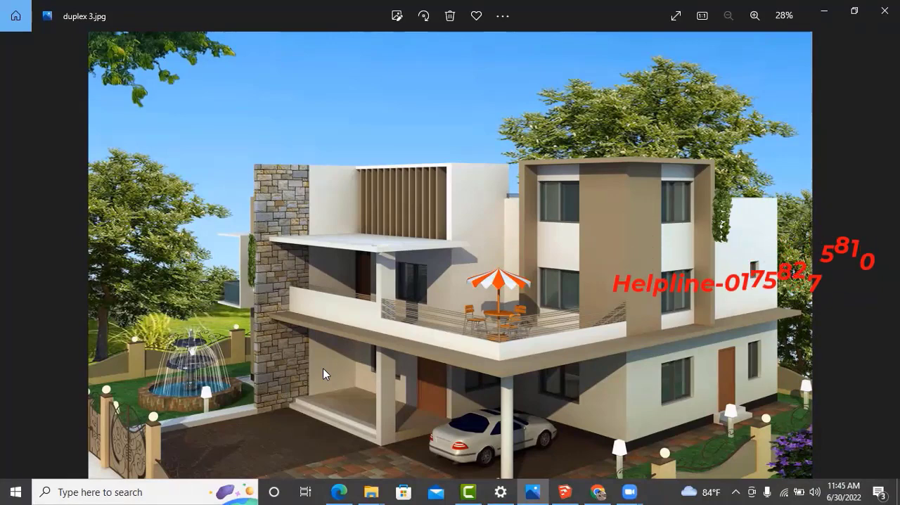
{"action": "scroll", "coordinate": [323, 368], "scroll_direction": "up", "scroll_amount": 1}
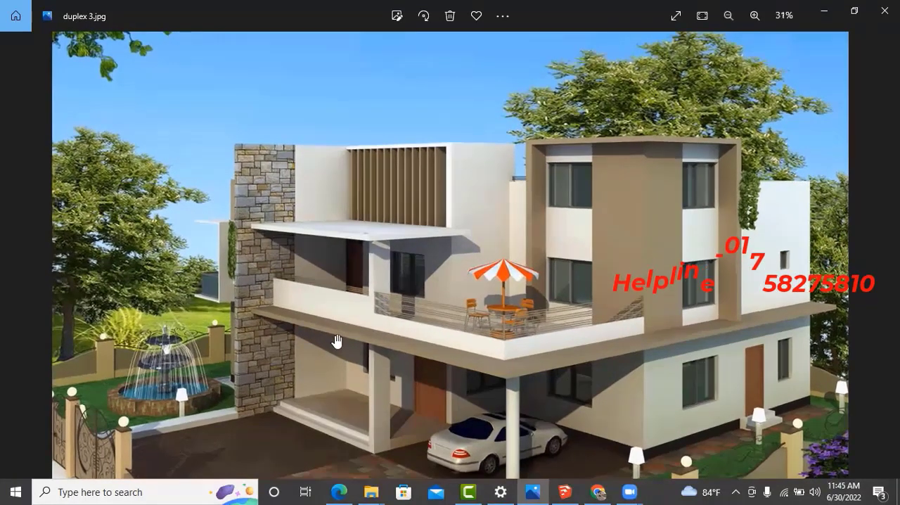
{"action": "scroll", "coordinate": [335, 329], "scroll_direction": "down", "scroll_amount": 1}
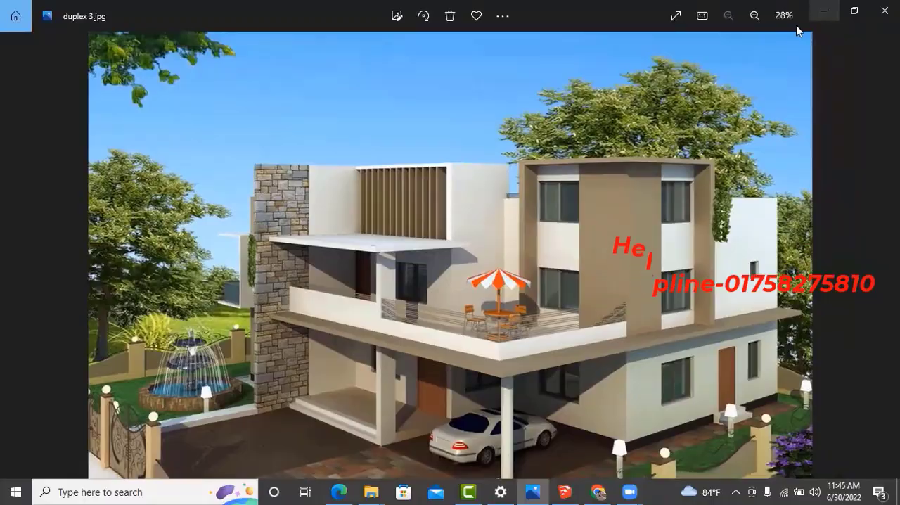
{"action": "left_click", "coordinate": [825, 11]}
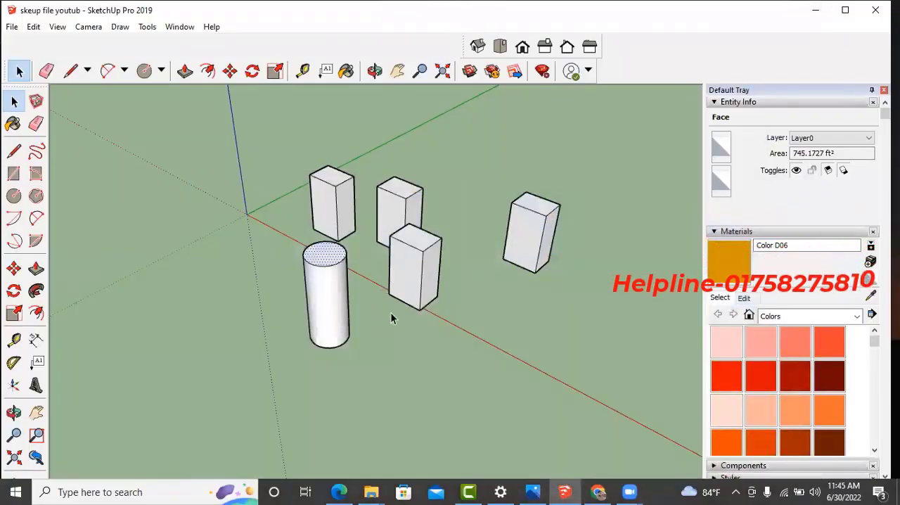
{"action": "middle_click_drag", "start_coordinate": [386, 310], "coordinate": [384, 332]}
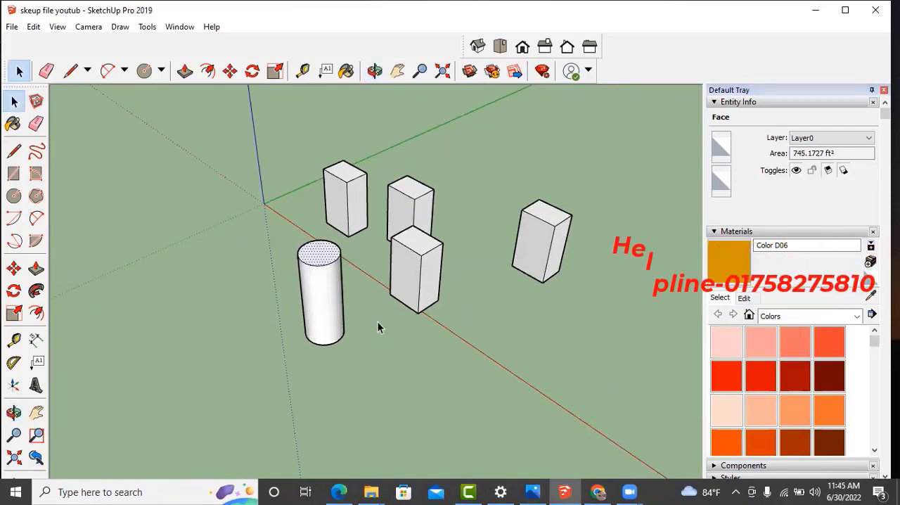
{"action": "key", "text": "XF86MonBrightnessUp"}
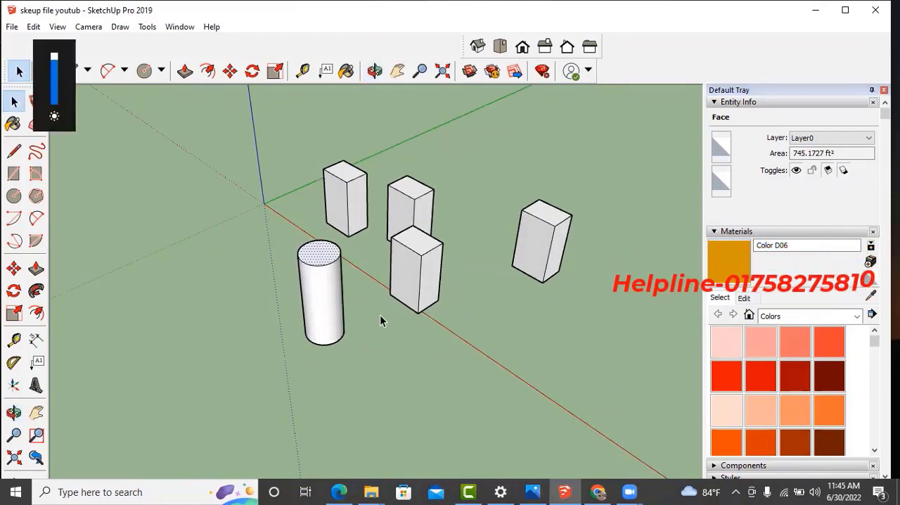
{"action": "middle_click_drag", "start_coordinate": [381, 316], "coordinate": [378, 318]}
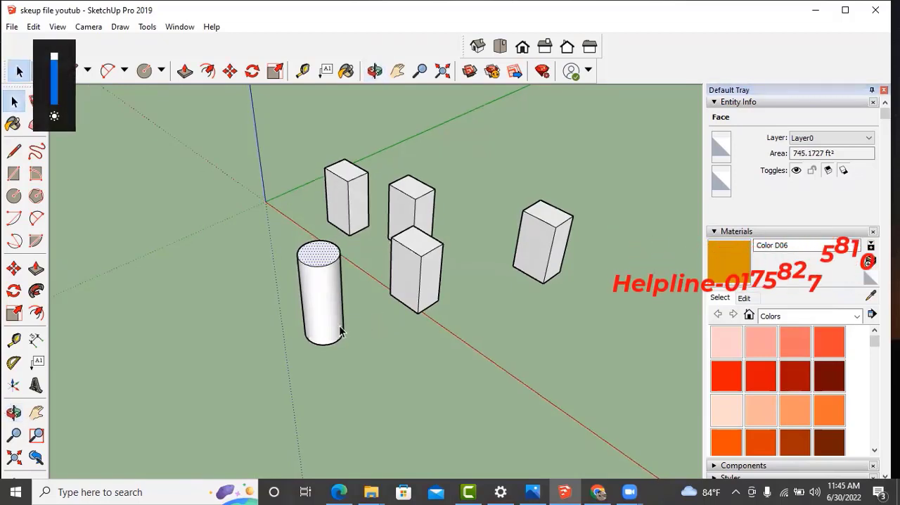
{"action": "scroll", "coordinate": [353, 327], "scroll_direction": "down", "scroll_amount": 4}
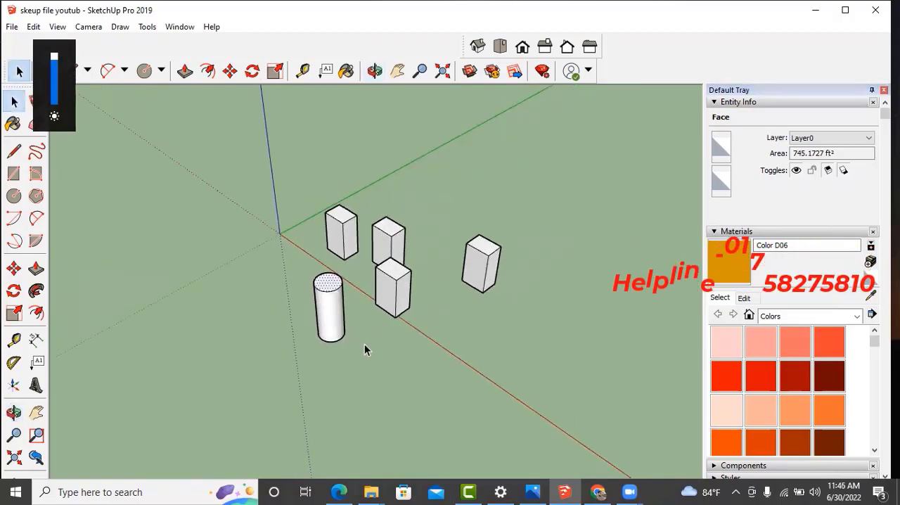
{"action": "middle_click_drag", "start_coordinate": [364, 344], "coordinate": [366, 326]}
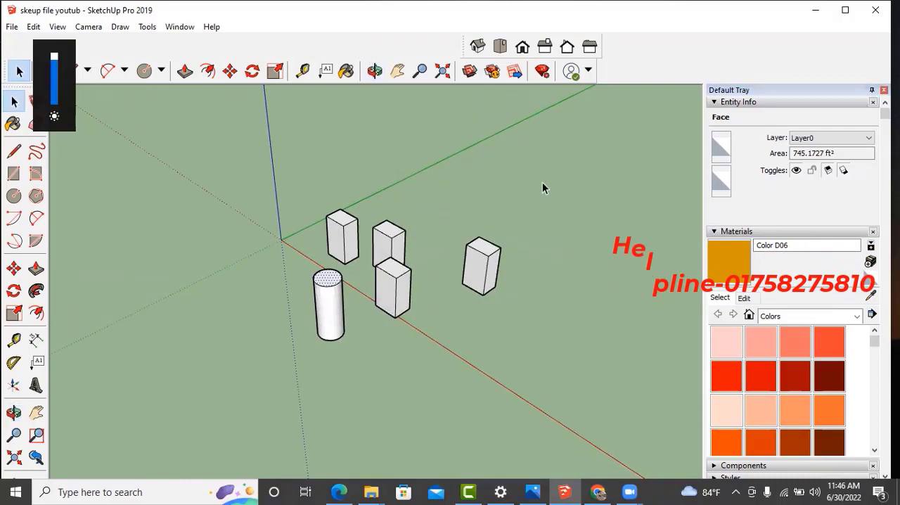
{"action": "scroll", "coordinate": [366, 290], "scroll_direction": "up", "scroll_amount": 3}
{"action": "scroll", "coordinate": [270, 309], "scroll_direction": "down", "scroll_amount": 4}
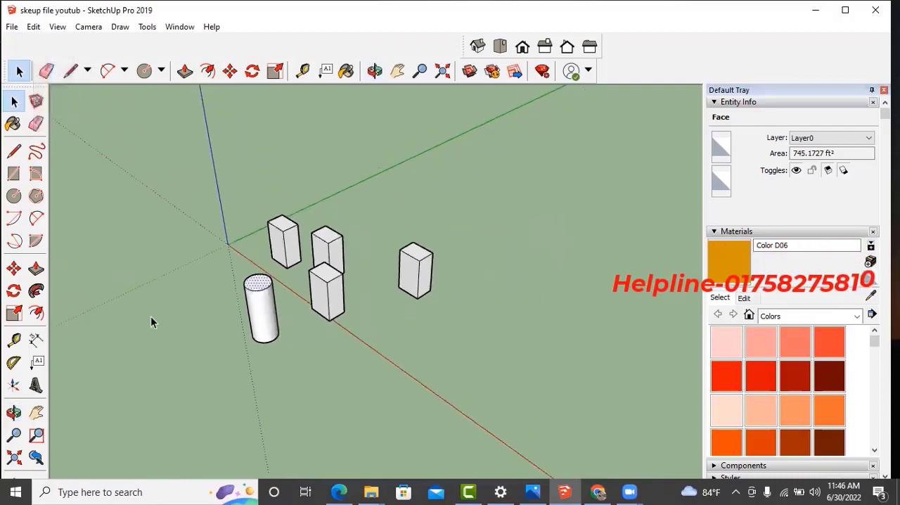
- Select all the sample boxes and the cylinder in the model and delete them
{"action": "scroll", "coordinate": [275, 327], "scroll_direction": "down", "scroll_amount": 1}
{"action": "middle_click_drag", "start_coordinate": [274, 337], "coordinate": [304, 335]}
{"action": "key", "text": "ctrl+a"}
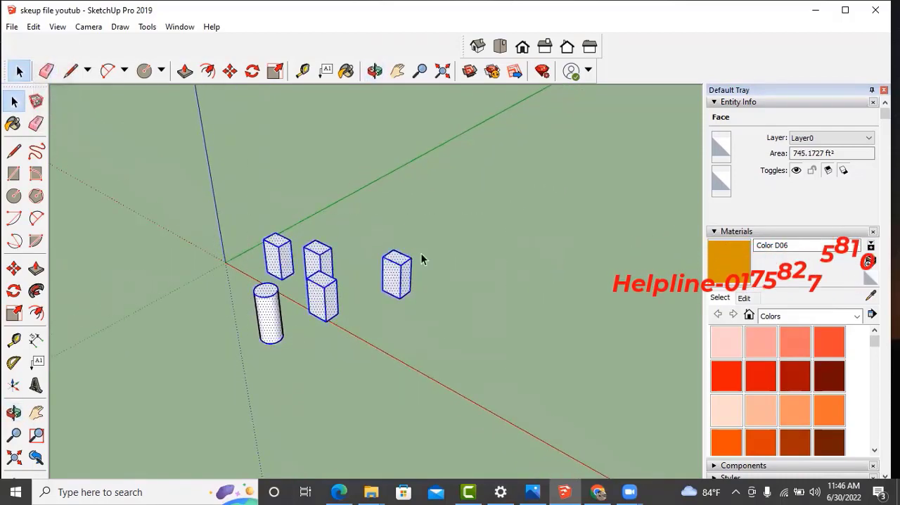
{"action": "key", "text": "Delete"}
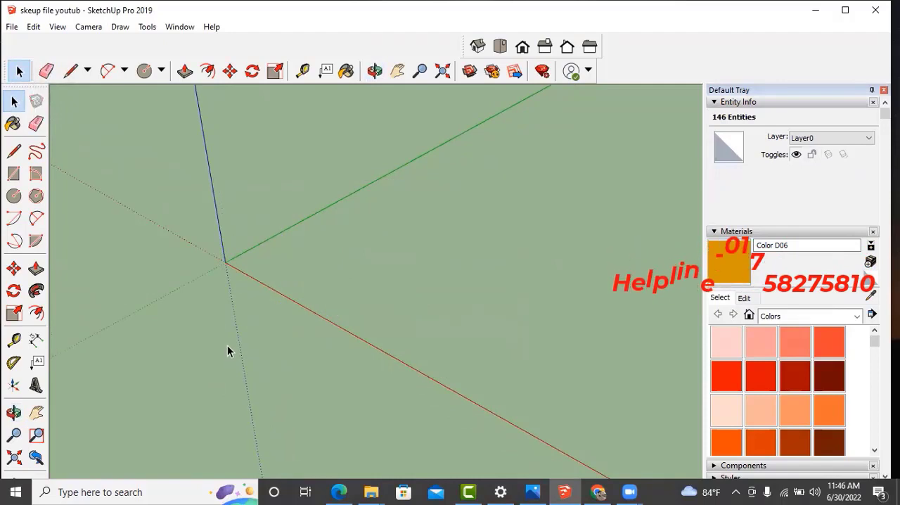
{"action": "key", "text": "XF86MonBrightnessUp"}
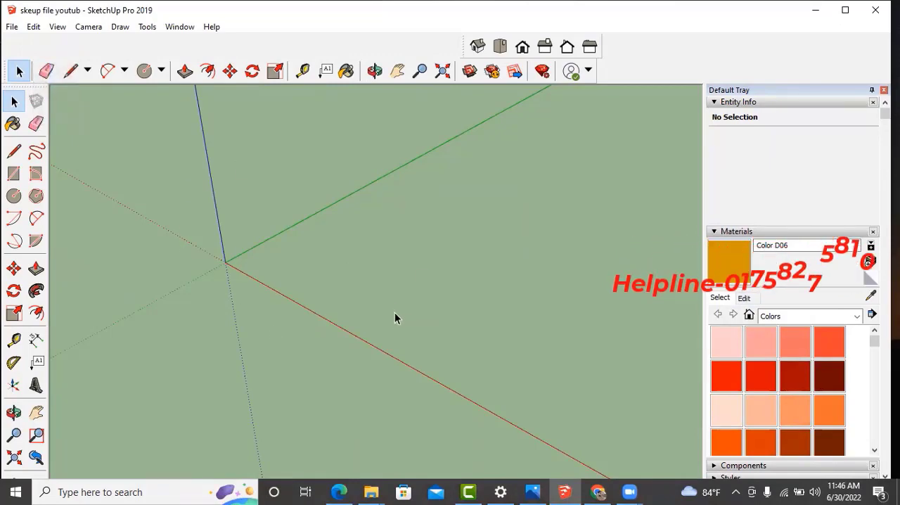
- Review the duplex 3.jpg reference image in Photos once more and return to the empty SketchUp model
{"action": "left_click", "coordinate": [524, 486]}
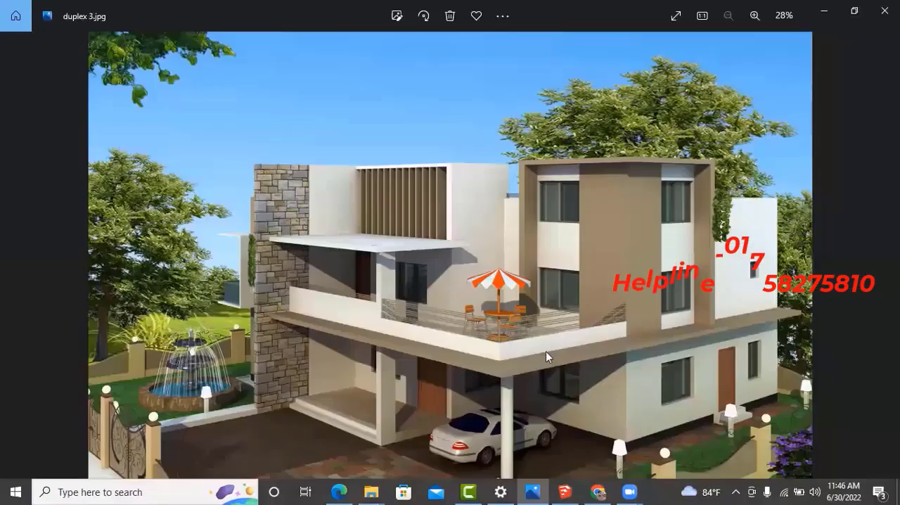
{"action": "left_click", "coordinate": [824, 10]}
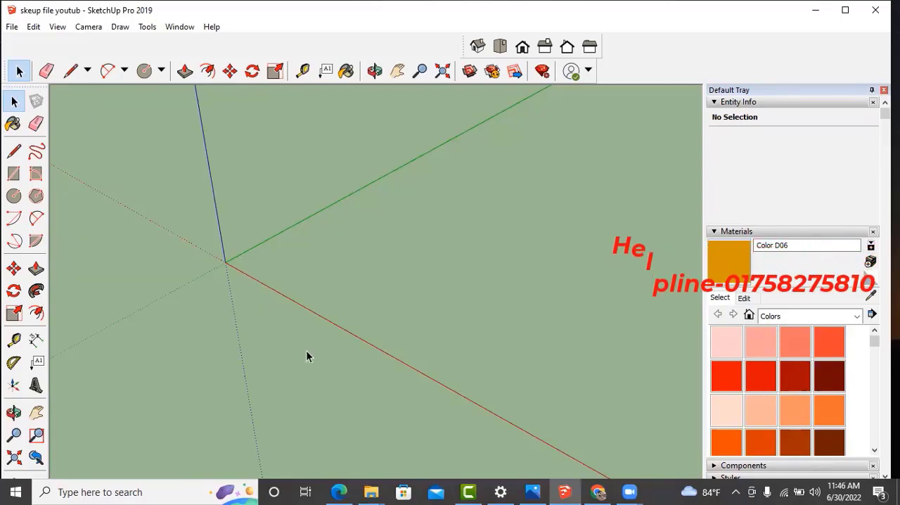
{"action": "key", "text": "XF86MonBrightnessUp"}
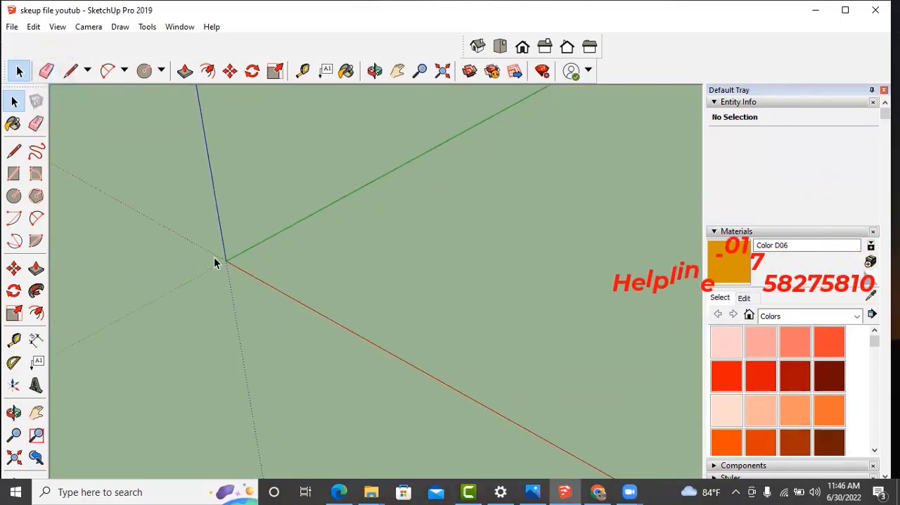
{"action": "scroll", "coordinate": [214, 256], "scroll_direction": "up", "scroll_amount": 2}
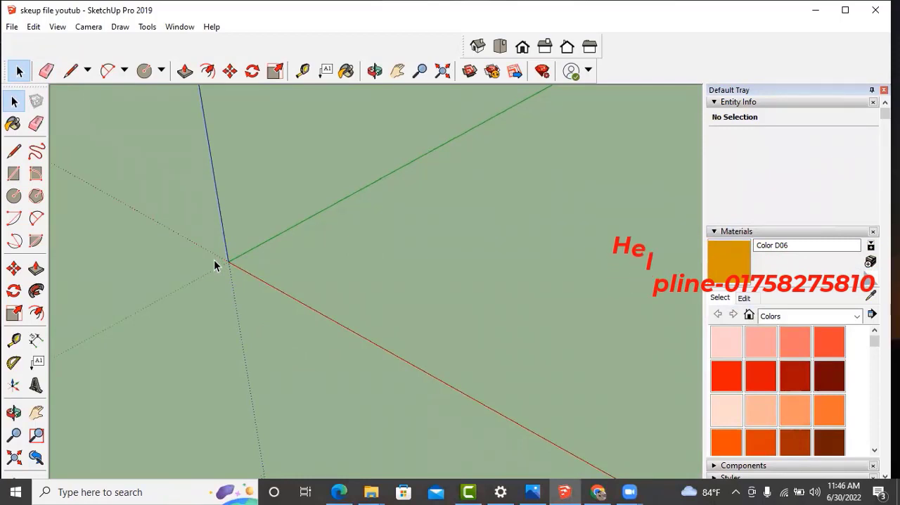
{"action": "scroll", "coordinate": [243, 278], "scroll_direction": "down", "scroll_amount": 1}
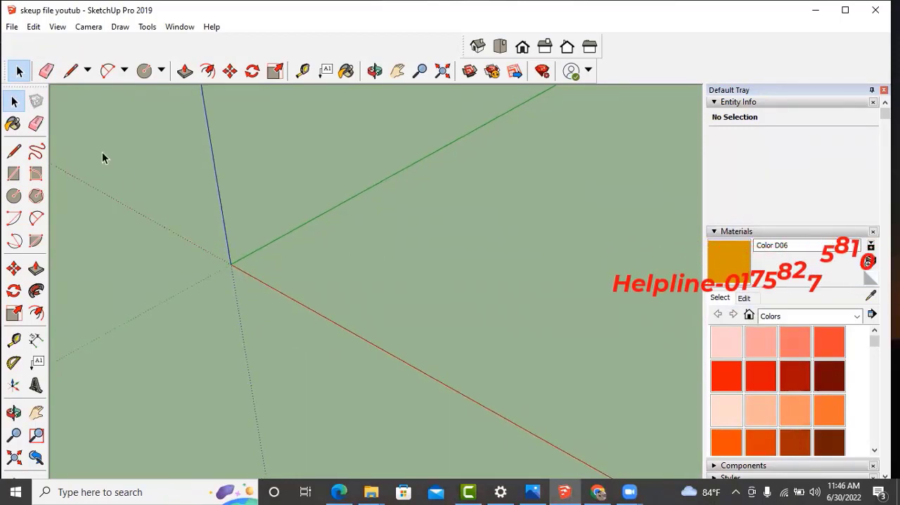
- Import the duplex plan DWG file from the max new duplex folder into the model and dismiss the import results
{"action": "left_click", "coordinate": [10, 31]}
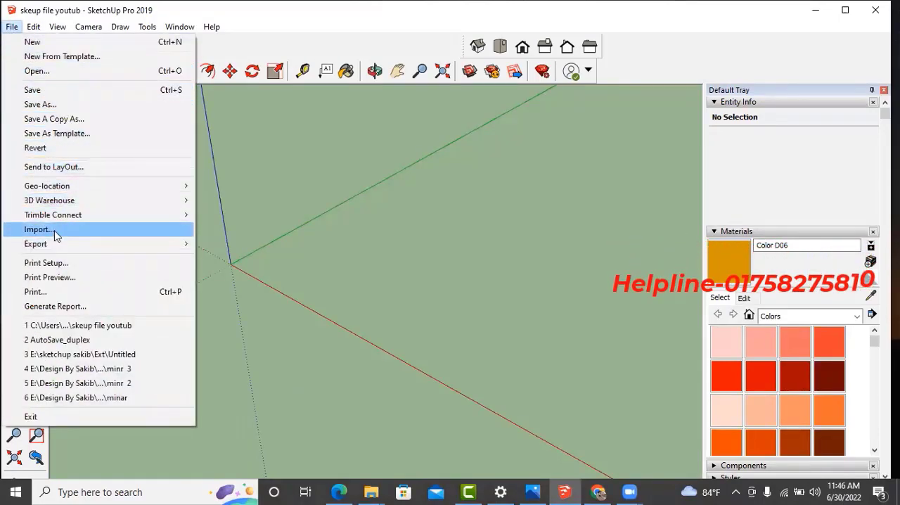
{"action": "left_click", "coordinate": [75, 235]}
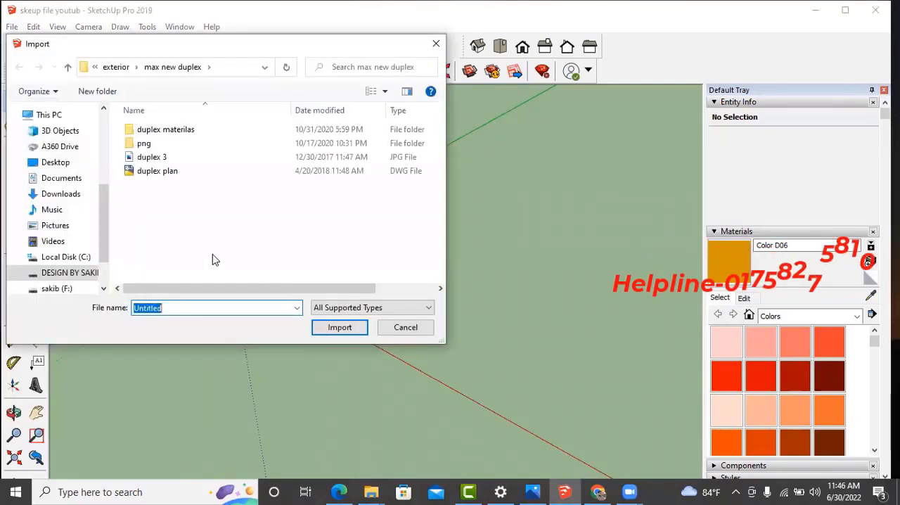
{"action": "left_click", "coordinate": [167, 179]}
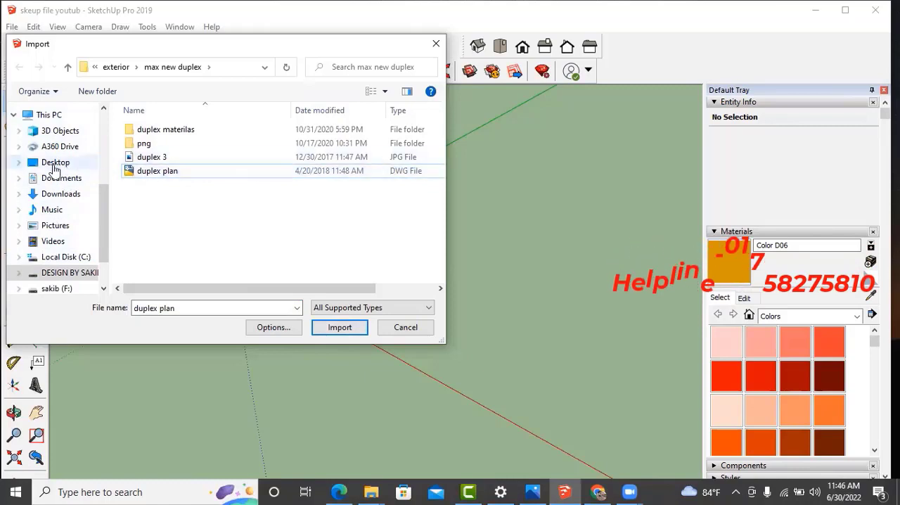
{"action": "left_click", "coordinate": [212, 176]}
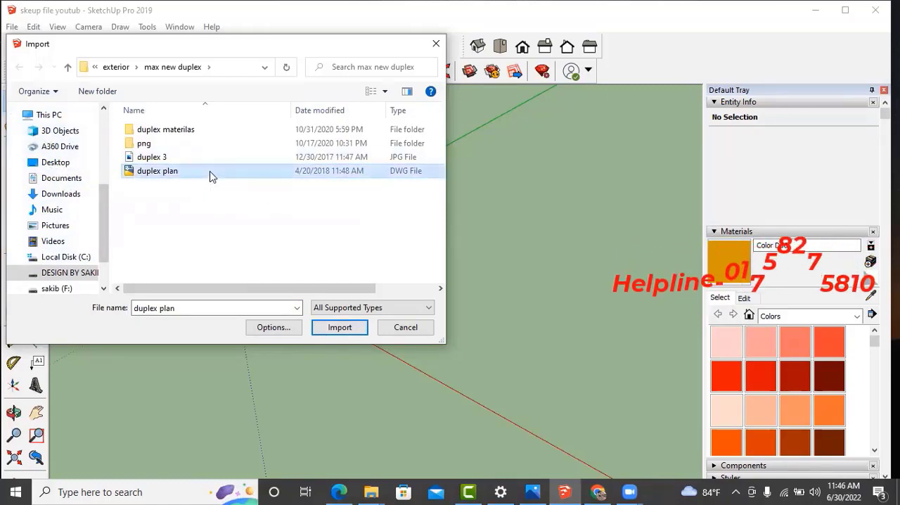
{"action": "left_click", "coordinate": [340, 327]}
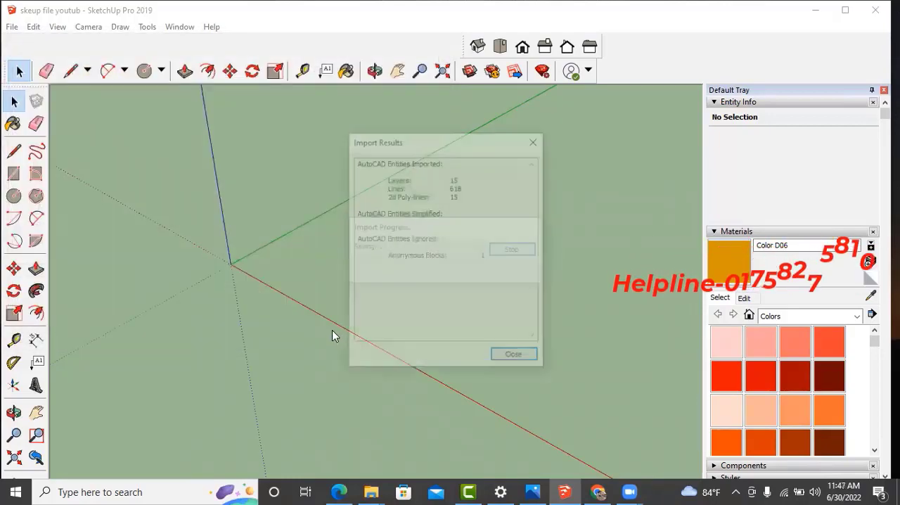
{"action": "left_click", "coordinate": [514, 354]}
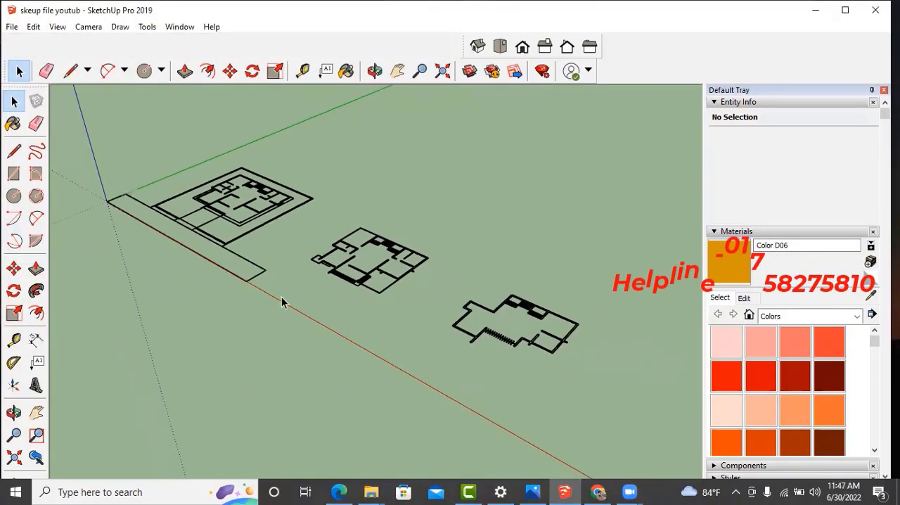
{"action": "middle_click_drag", "start_coordinate": [281, 303], "coordinate": [339, 370]}
{"action": "scroll", "coordinate": [173, 256], "scroll_direction": "up", "scroll_amount": 4}
{"action": "scroll", "coordinate": [155, 243], "scroll_direction": "down", "scroll_amount": 4}
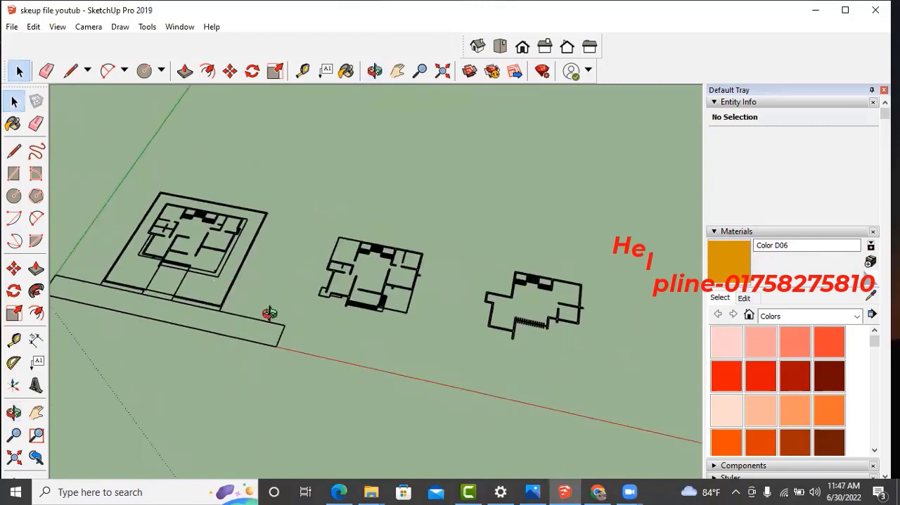
- Examine the three imported duplex plans from different angles and distances
{"action": "middle_click_drag", "start_coordinate": [269, 313], "coordinate": [262, 335]}
{"action": "scroll", "coordinate": [246, 295], "scroll_direction": "up", "scroll_amount": 3}
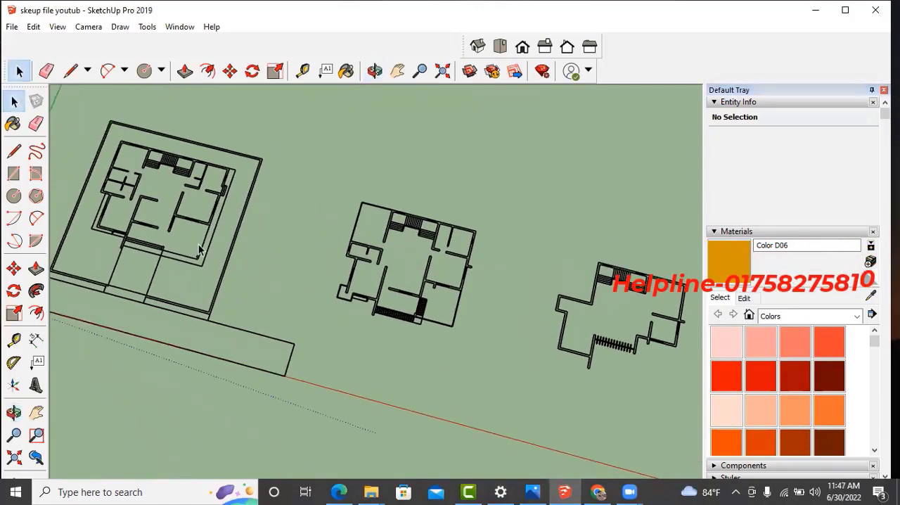
{"action": "scroll", "coordinate": [242, 239], "scroll_direction": "down", "scroll_amount": 2}
{"action": "middle_click_drag", "start_coordinate": [291, 260], "coordinate": [320, 280]}
{"action": "scroll", "coordinate": [342, 274], "scroll_direction": "up", "scroll_amount": 2}
{"action": "scroll", "coordinate": [342, 274], "scroll_direction": "down", "scroll_amount": 1}
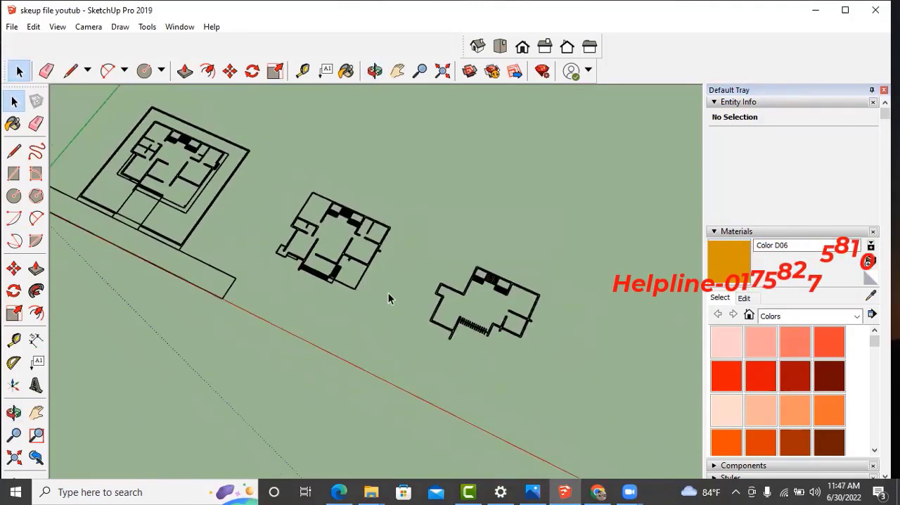
{"action": "scroll", "coordinate": [473, 336], "scroll_direction": "up", "scroll_amount": 3}
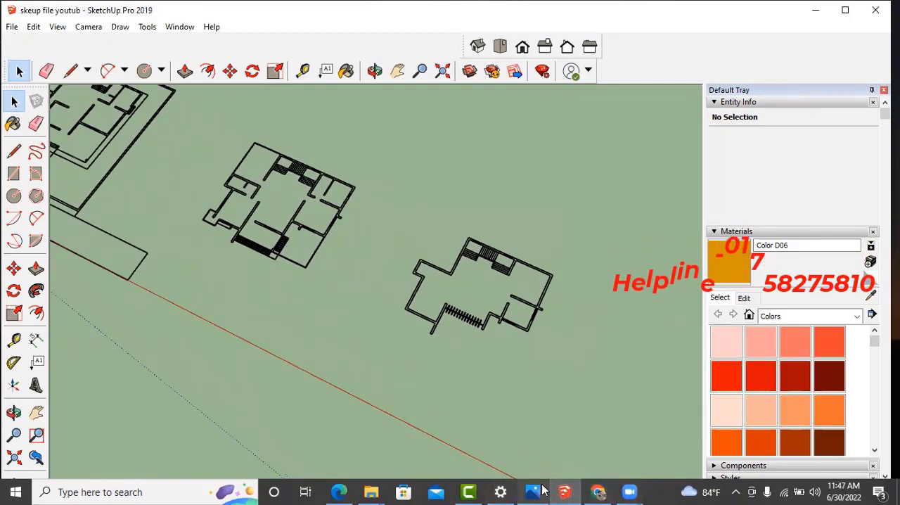
- Switch to the Photos app to check the duplex 3.jpg reference image, and return to the SketchUp model
{"action": "left_click", "coordinate": [542, 491]}
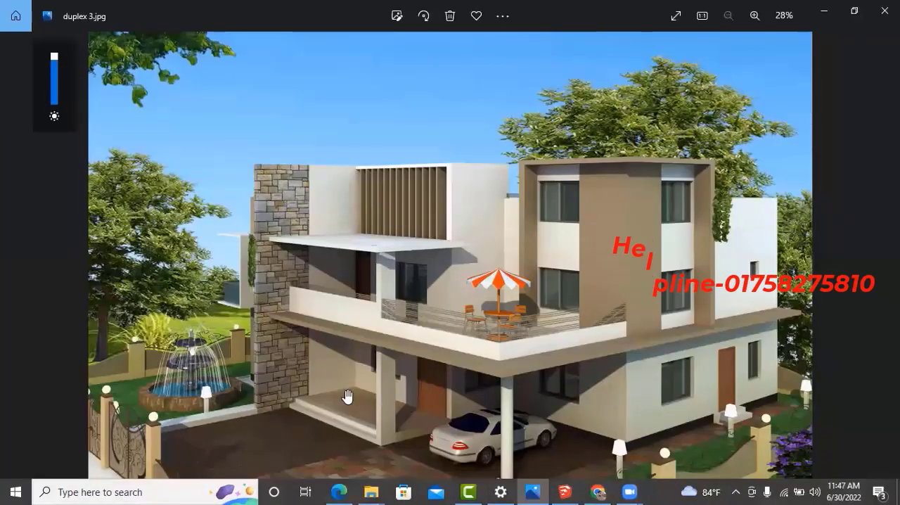
{"action": "scroll", "coordinate": [609, 432], "scroll_direction": "up", "scroll_amount": 1}
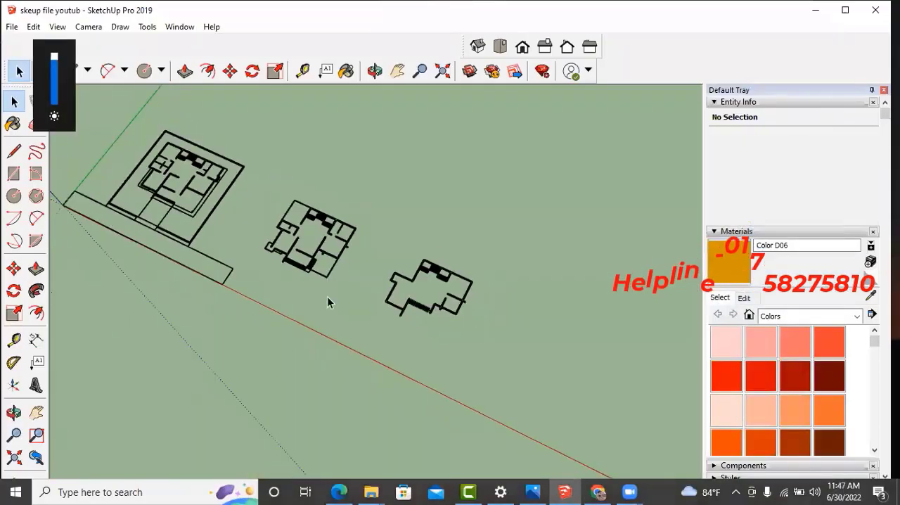
{"action": "scroll", "coordinate": [464, 288], "scroll_direction": "down", "scroll_amount": 3}
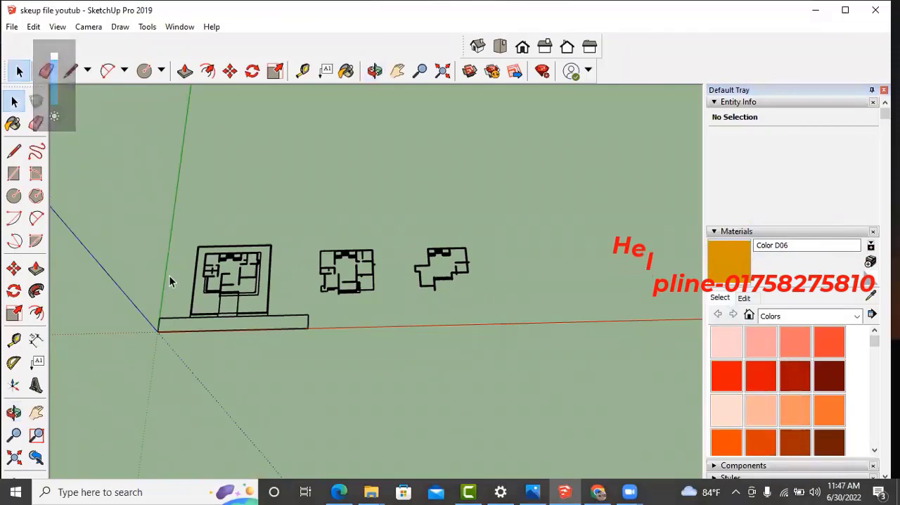
- Examine the plan inside the boundary wall near the origin and compare it with the two other floor plans
{"action": "middle_click_drag", "start_coordinate": [283, 266], "coordinate": [265, 222]}
{"action": "scroll", "coordinate": [231, 271], "scroll_direction": "up", "scroll_amount": 3}
{"action": "scroll", "coordinate": [265, 222], "scroll_direction": "down", "scroll_amount": 3}
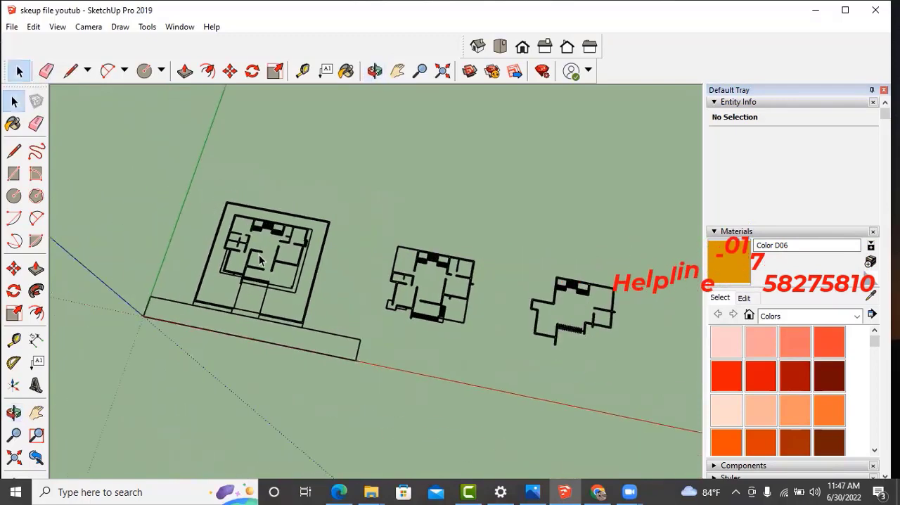
{"action": "scroll", "coordinate": [452, 312], "scroll_direction": "up", "scroll_amount": 3}
{"action": "scroll", "coordinate": [424, 301], "scroll_direction": "down", "scroll_amount": 2}
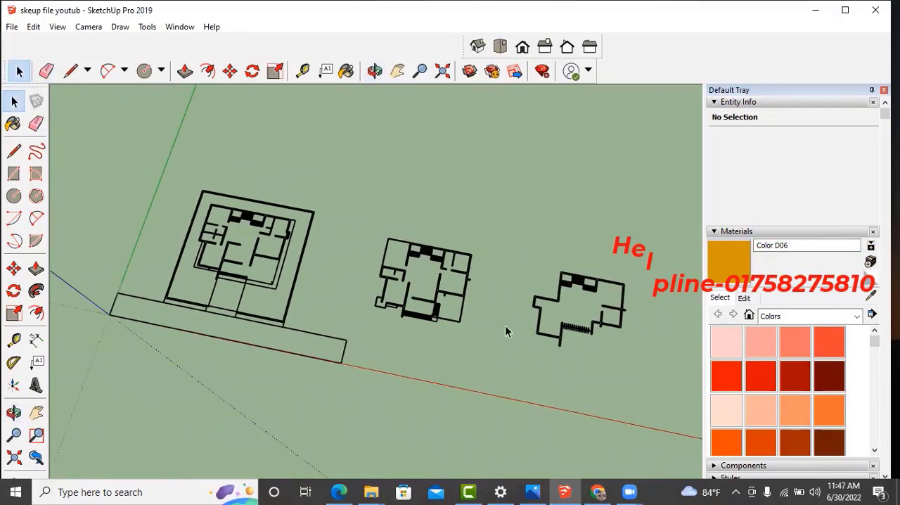
{"action": "scroll", "coordinate": [577, 332], "scroll_direction": "up", "scroll_amount": 2}
{"action": "scroll", "coordinate": [355, 305], "scroll_direction": "down", "scroll_amount": 3}
{"action": "scroll", "coordinate": [460, 342], "scroll_direction": "down", "scroll_amount": 2}
{"action": "scroll", "coordinate": [287, 288], "scroll_direction": "up", "scroll_amount": 2}
{"action": "scroll", "coordinate": [287, 288], "scroll_direction": "up", "scroll_amount": 5}
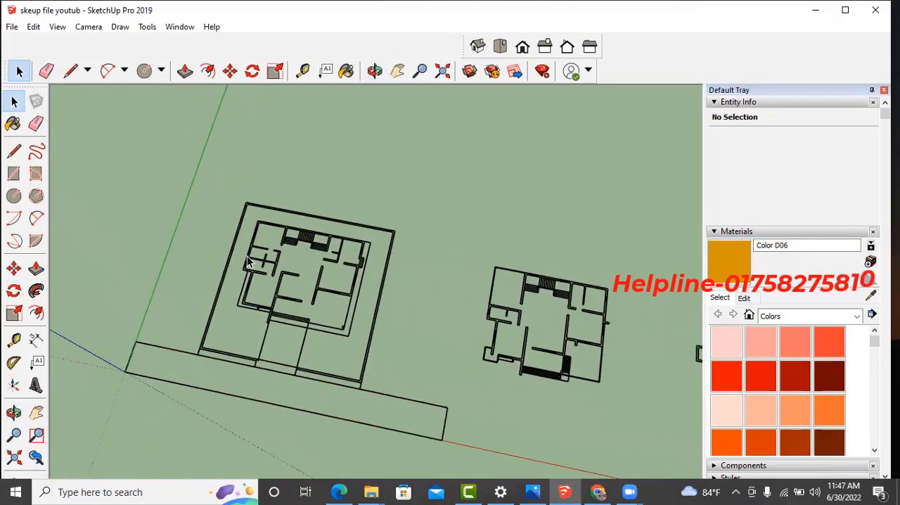
{"action": "scroll", "coordinate": [299, 357], "scroll_direction": "down", "scroll_amount": 3}
{"action": "scroll", "coordinate": [370, 350], "scroll_direction": "down", "scroll_amount": 1}
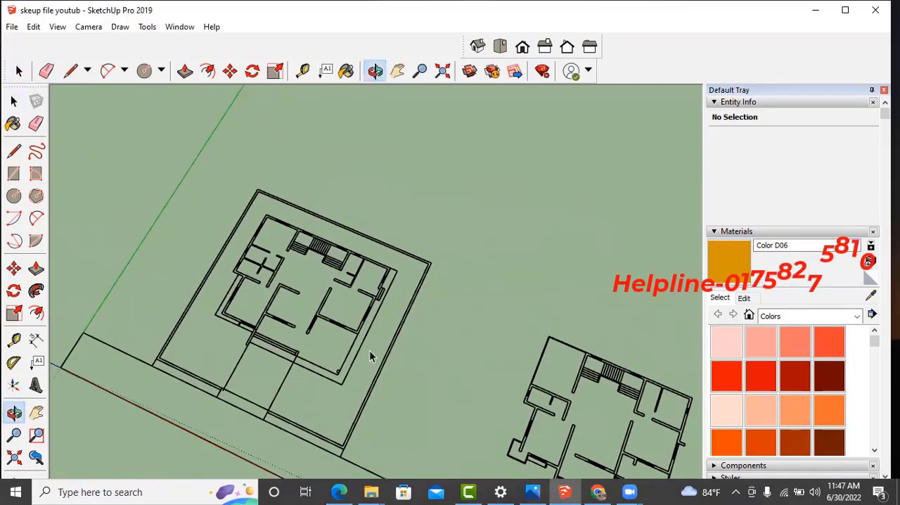
- Draw a rectangle over the ground floor wall segment between the window opening and the room's outer corner
{"action": "scroll", "coordinate": [171, 246], "scroll_direction": "up", "scroll_amount": 3}
{"action": "scroll", "coordinate": [347, 334], "scroll_direction": "up", "scroll_amount": 5}
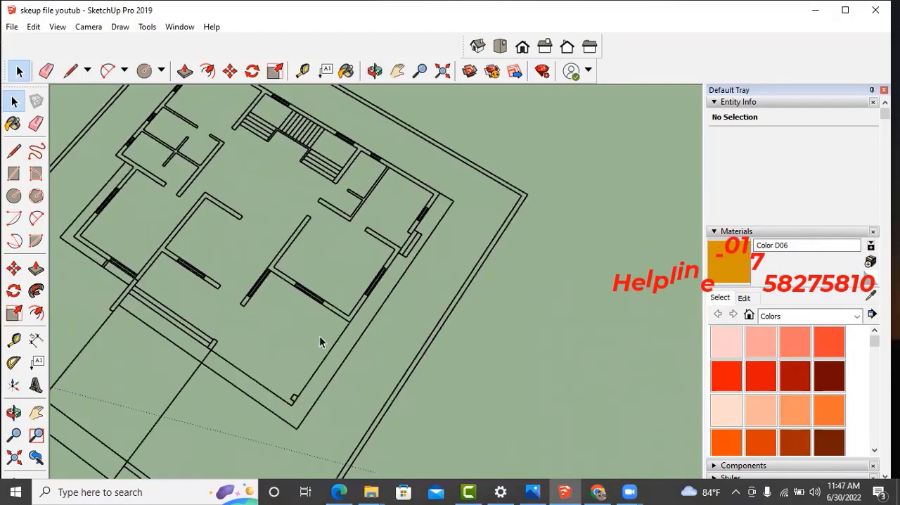
{"action": "scroll", "coordinate": [360, 309], "scroll_direction": "up", "scroll_amount": 5}
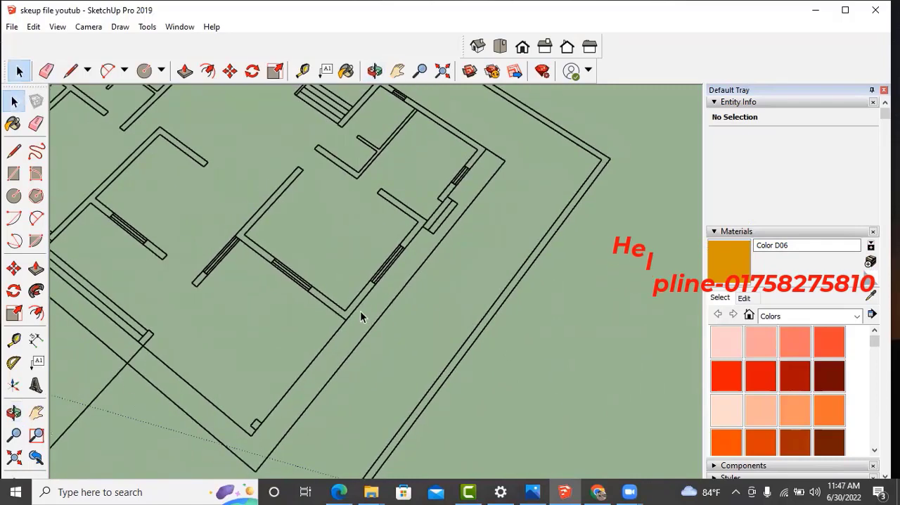
{"action": "scroll", "coordinate": [361, 298], "scroll_direction": "up", "scroll_amount": 1}
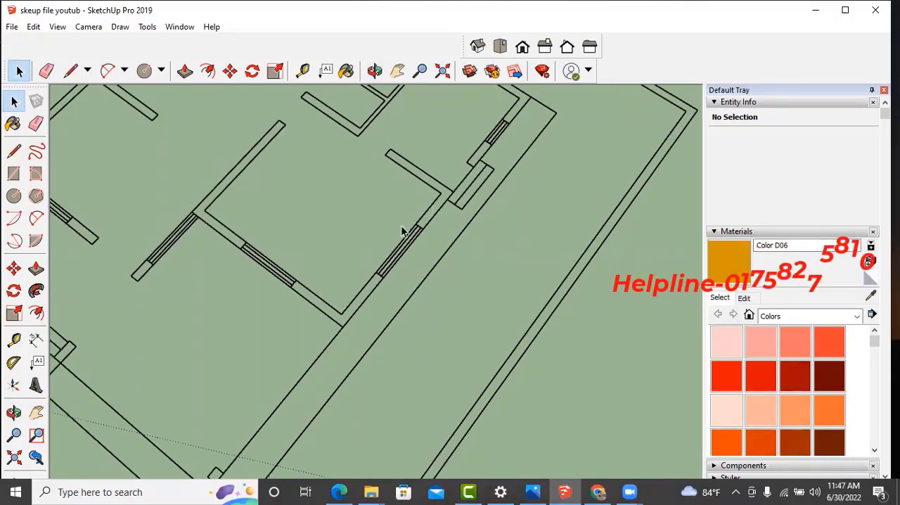
{"action": "scroll", "coordinate": [351, 325], "scroll_direction": "up", "scroll_amount": 2}
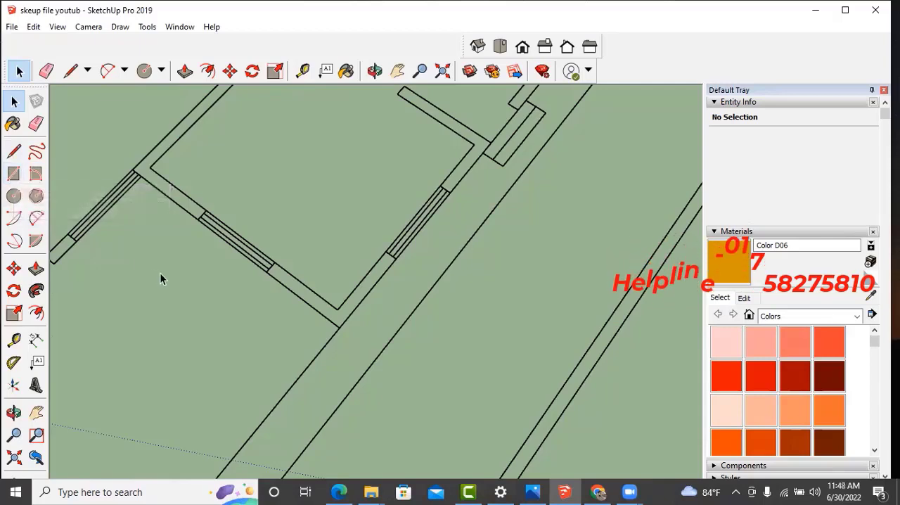
{"action": "key", "text": "r"}
{"action": "scroll", "coordinate": [338, 299], "scroll_direction": "up", "scroll_amount": 3}
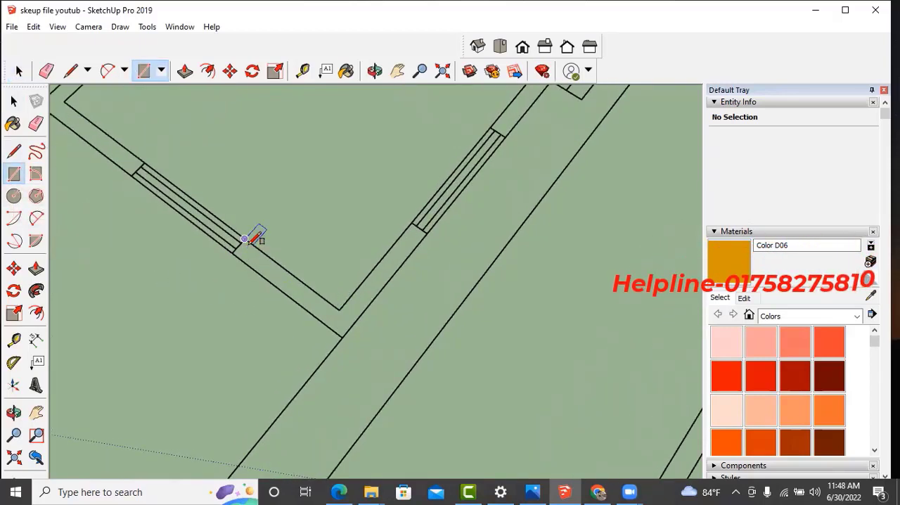
{"action": "left_click", "coordinate": [344, 336]}
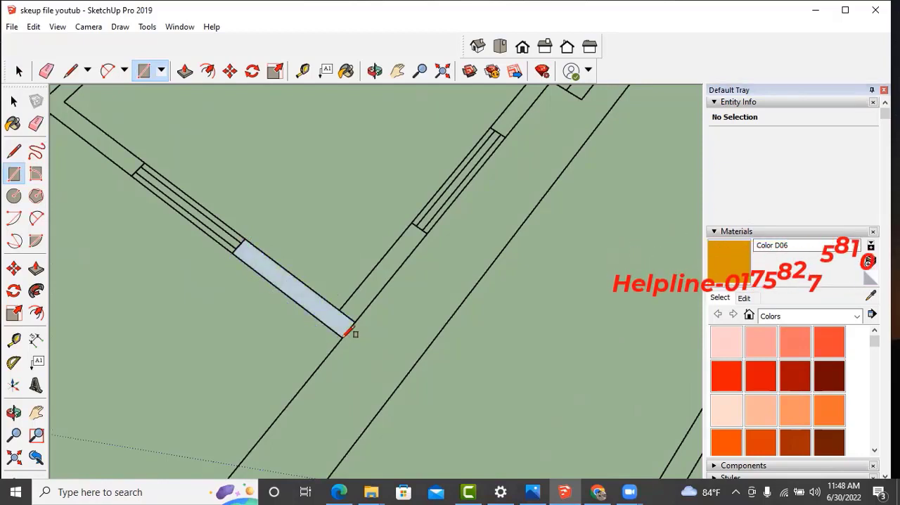
{"action": "key", "text": "space"}
- Make the new wall segment face a component with the default definition settings and open it for editing
{"action": "scroll", "coordinate": [339, 330], "scroll_direction": "up", "scroll_amount": 2}
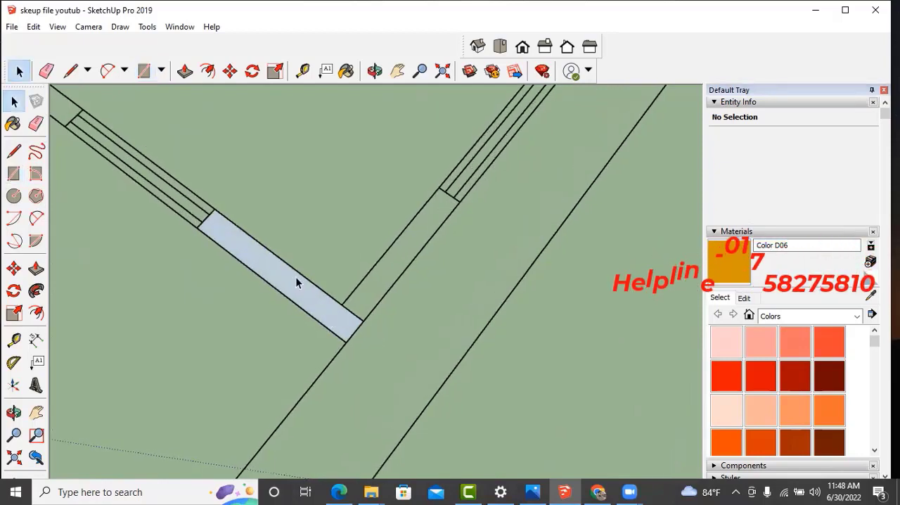
{"action": "left_click", "coordinate": [265, 258]}
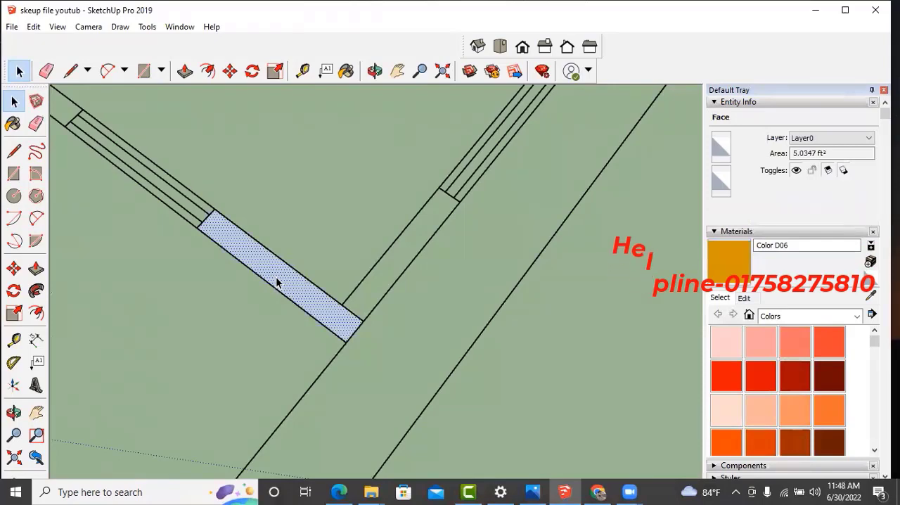
{"action": "key", "text": "g"}
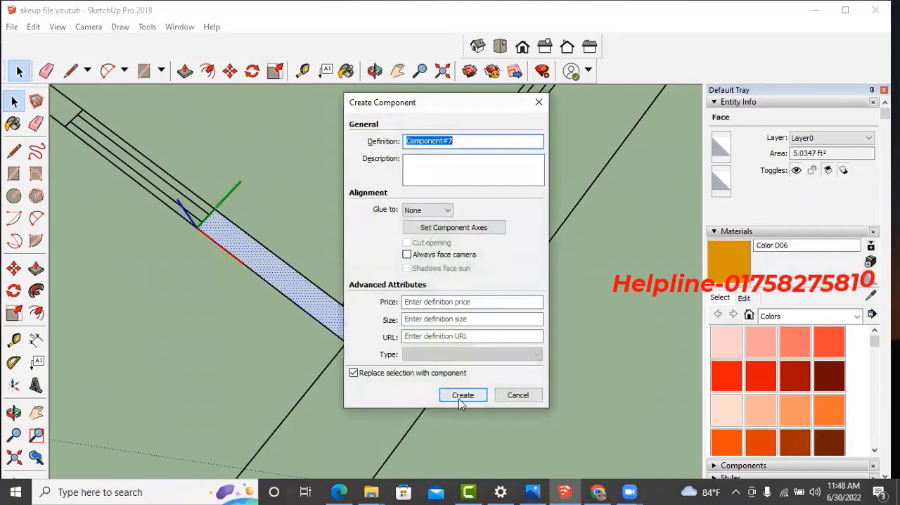
{"action": "left_click", "coordinate": [462, 395]}
{"action": "middle_click_drag", "start_coordinate": [368, 328], "coordinate": [304, 292]}
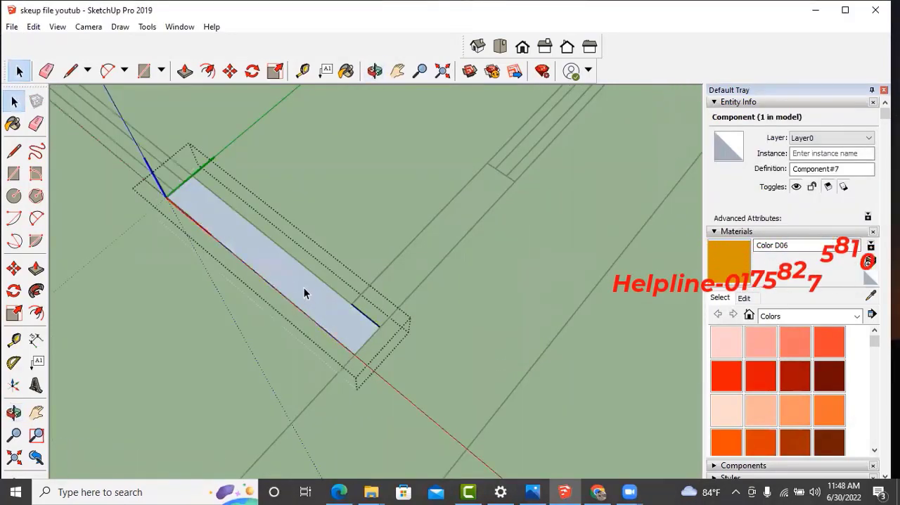
{"action": "double_click", "coordinate": [295, 282]}
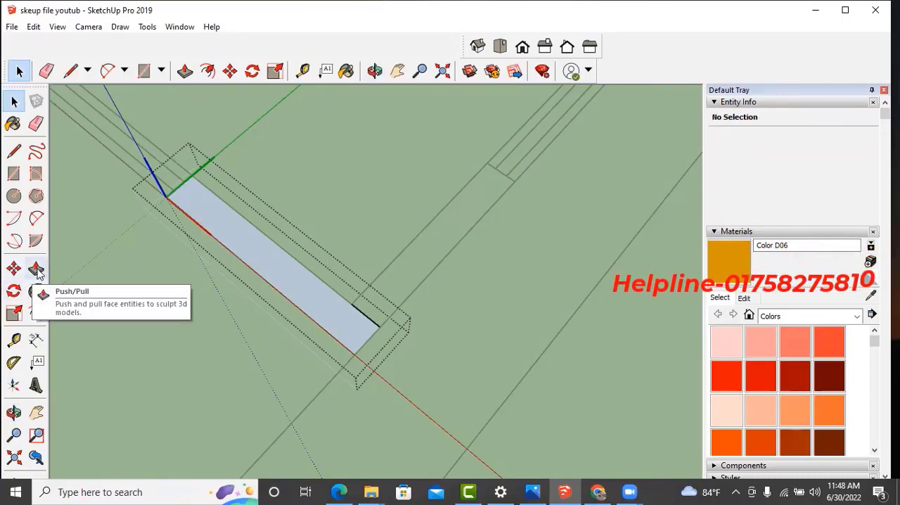
- Push/Pull the wall segment face upward into a tall wall block and close the component
{"action": "left_click", "coordinate": [322, 310]}
{"action": "key", "text": "p"}
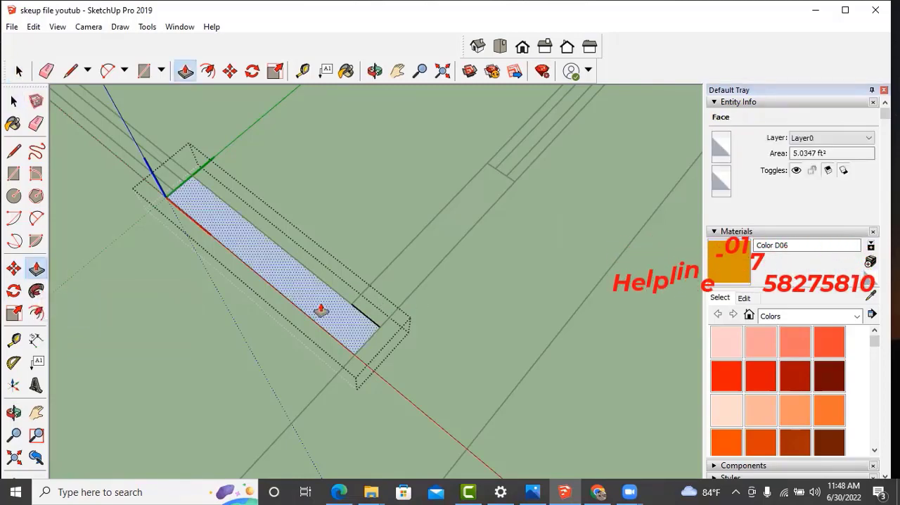
{"action": "left_click", "coordinate": [321, 310]}
{"action": "middle_click_drag", "start_coordinate": [334, 264], "coordinate": [333, 217]}
{"action": "scroll", "coordinate": [316, 257], "scroll_direction": "down", "scroll_amount": 2}
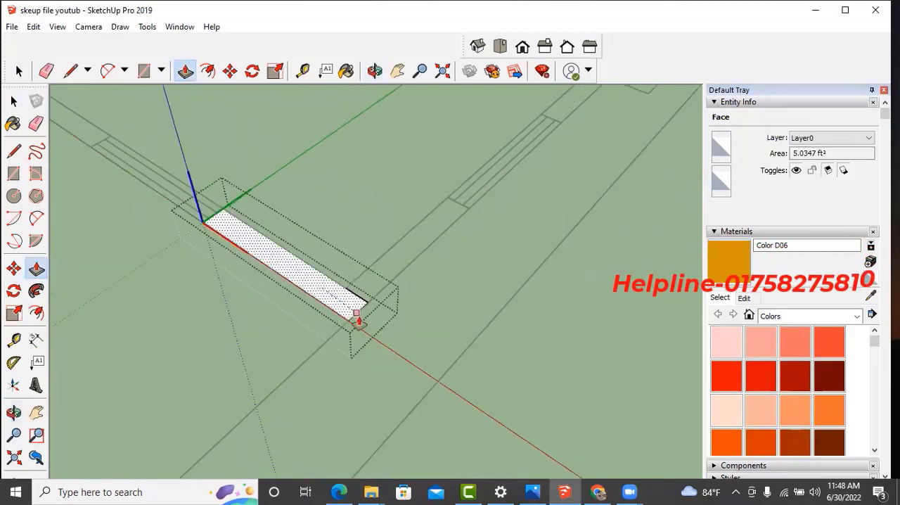
{"action": "middle_click_drag", "start_coordinate": [359, 321], "coordinate": [320, 187]}
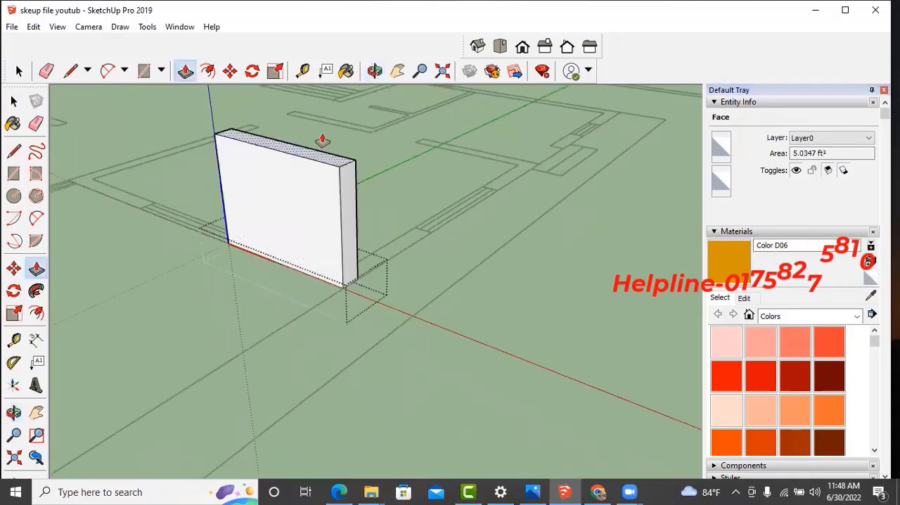
{"action": "mouse_move", "coordinate": [345, 237]}
{"action": "middle_mouse_down"}
{"action": "mouse_move", "coordinate": [342, 258]}
{"action": "mouse_move", "coordinate": [341, 223]}
{"action": "middle_mouse_up"}
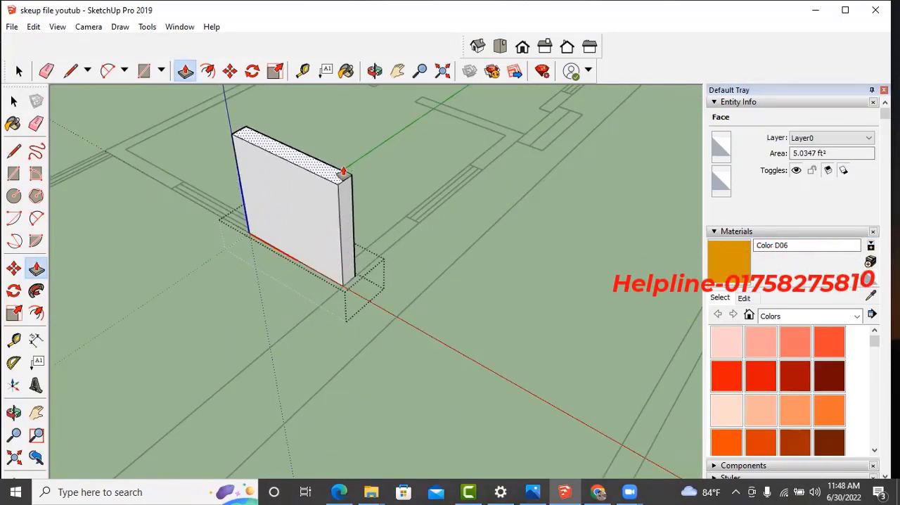
{"action": "key", "text": "Return"}
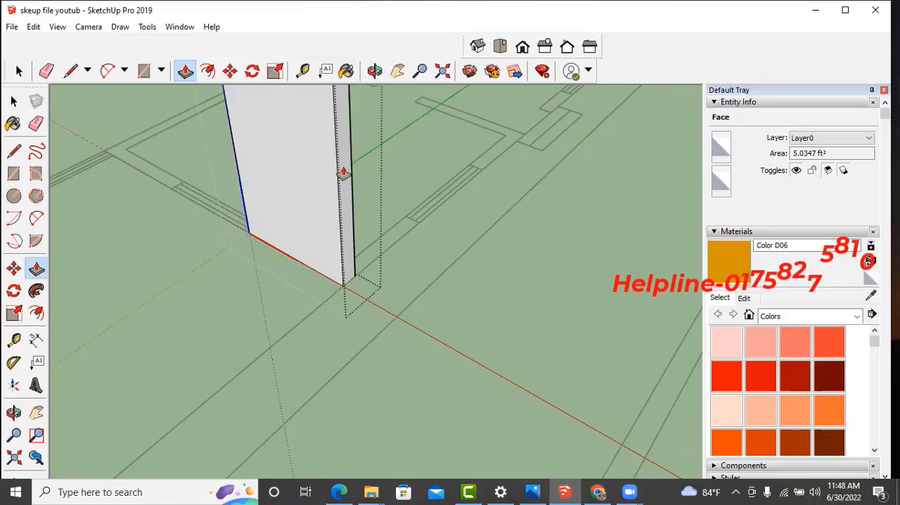
{"action": "scroll", "coordinate": [324, 183], "scroll_direction": "down", "scroll_amount": 1}
{"action": "scroll", "coordinate": [348, 340], "scroll_direction": "down", "scroll_amount": 3}
{"action": "middle_click_drag", "start_coordinate": [349, 340], "coordinate": [384, 336]}
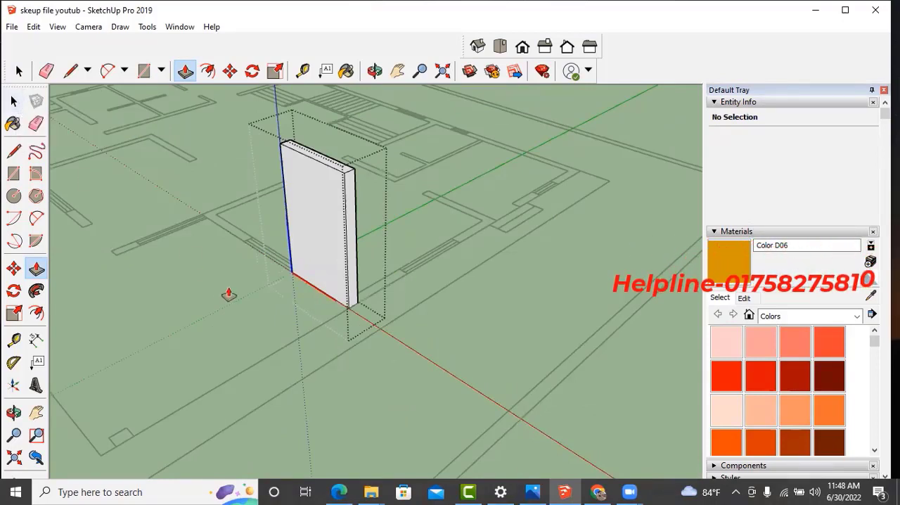
{"action": "key", "text": "space"}
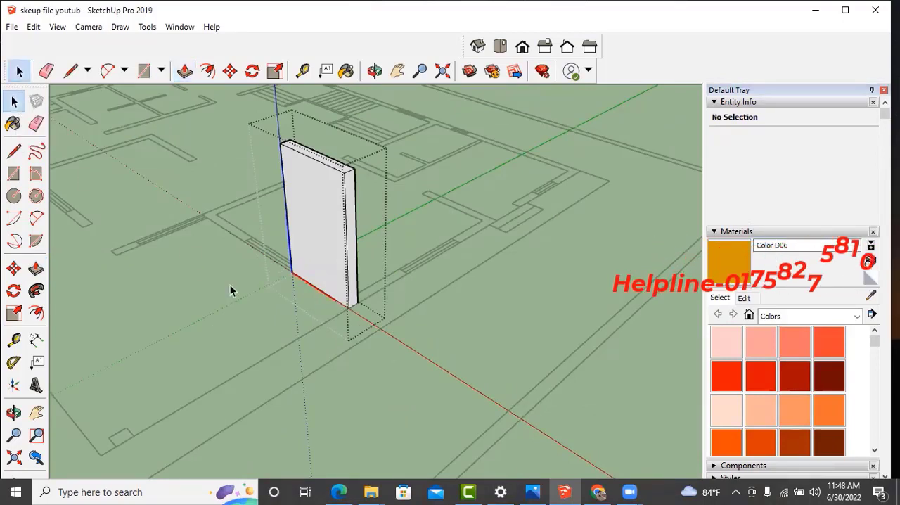
{"action": "left_click", "coordinate": [244, 289]}
- Measure the wall block's height along its front vertical edge with the Tape Measure
{"action": "middle_click_drag", "start_coordinate": [246, 293], "coordinate": [173, 327]}
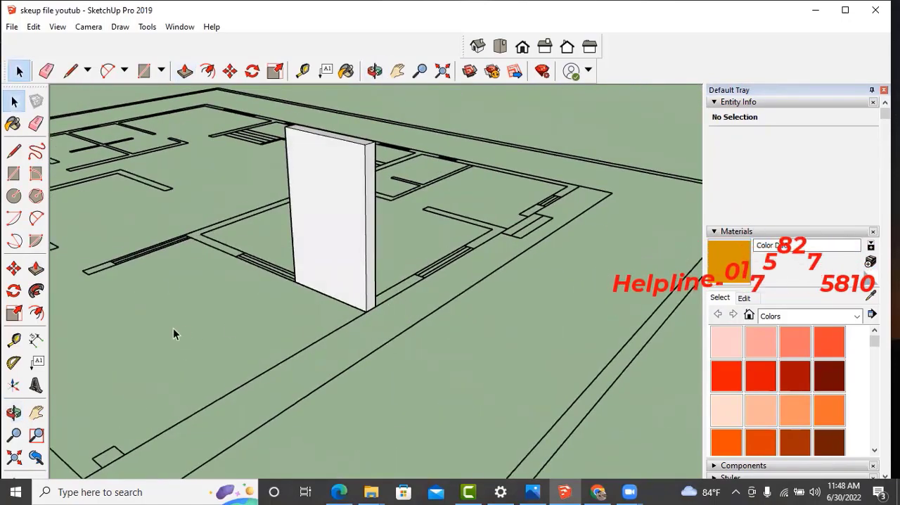
{"action": "left_click", "coordinate": [14, 340]}
{"action": "scroll", "coordinate": [397, 161], "scroll_direction": "up", "scroll_amount": 2}
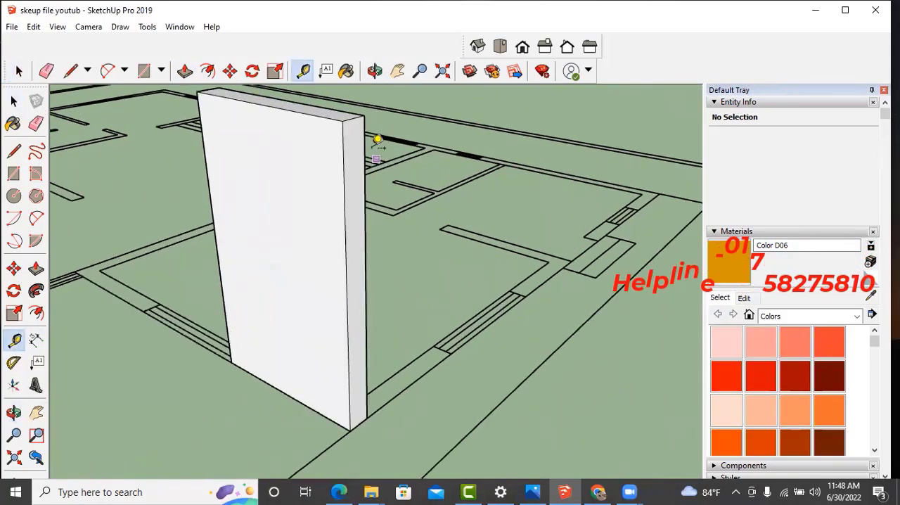
{"action": "left_click", "coordinate": [344, 121]}
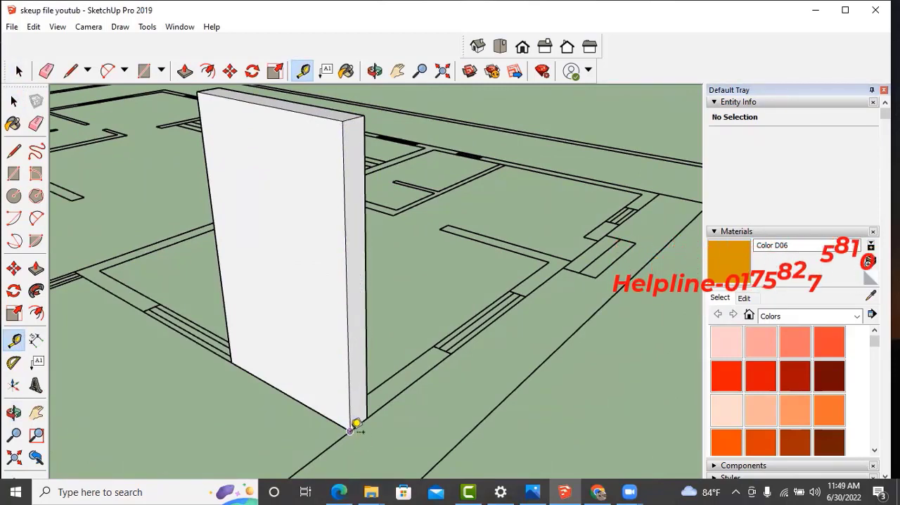
{"action": "key", "text": "space"}
- Draw a rectangle over the adjacent wall segment from the raised wall's corner to the window opening
{"action": "scroll", "coordinate": [283, 335], "scroll_direction": "down", "scroll_amount": 4}
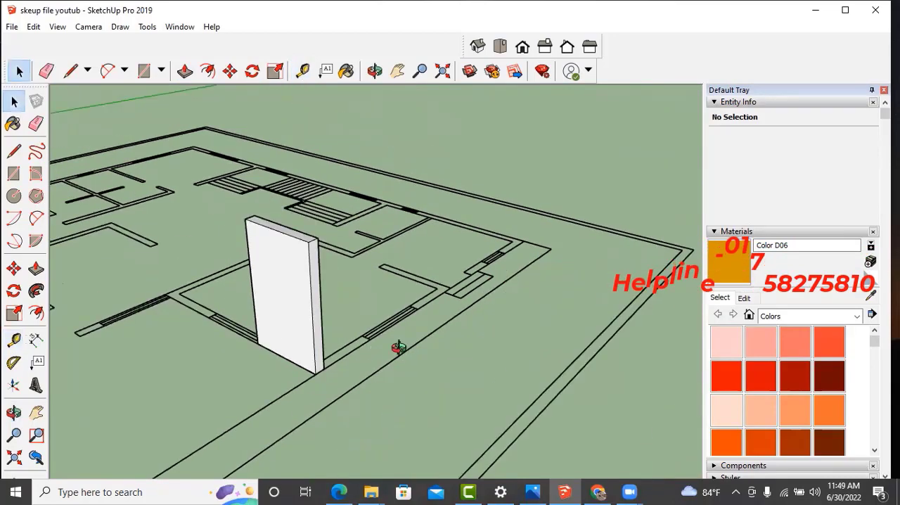
{"action": "middle_click_drag", "start_coordinate": [399, 346], "coordinate": [151, 380]}
{"action": "scroll", "coordinate": [240, 355], "scroll_direction": "up", "scroll_amount": 3}
{"action": "scroll", "coordinate": [240, 359], "scroll_direction": "up", "scroll_amount": 4}
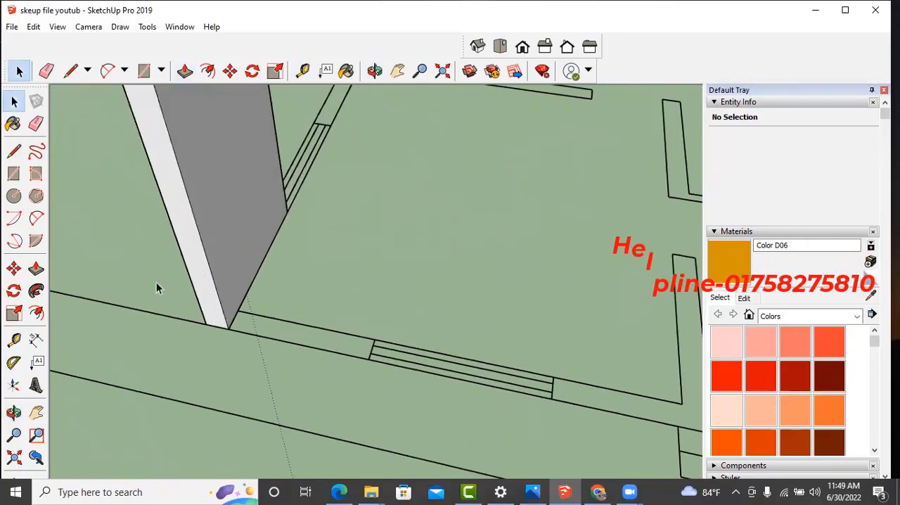
{"action": "key", "text": "r"}
{"action": "scroll", "coordinate": [204, 307], "scroll_direction": "up", "scroll_amount": 1}
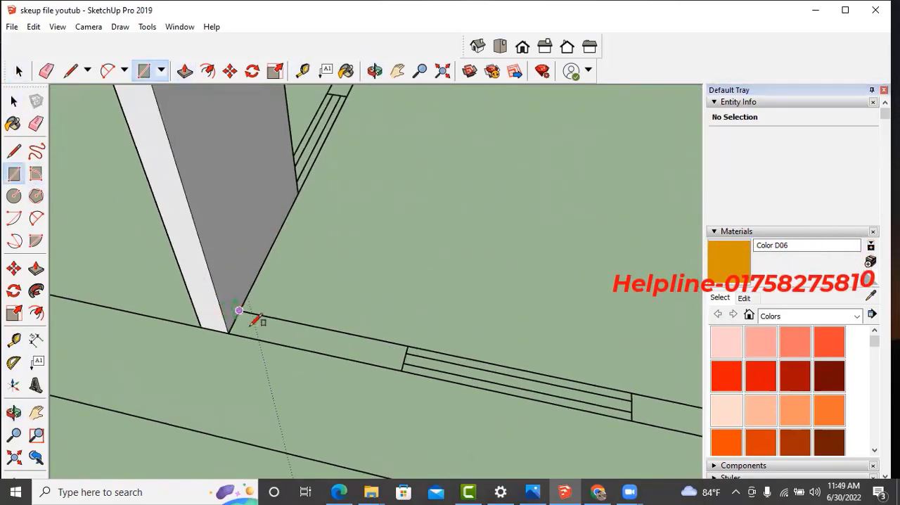
{"action": "left_click", "coordinate": [402, 366]}
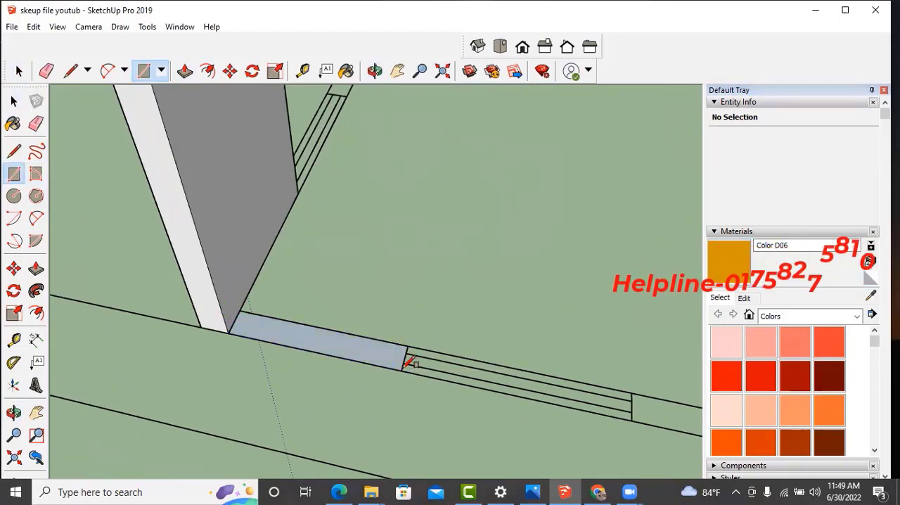
- Make the new wall segment face beside the raised wall a component with default settings and open it for editing
{"action": "key", "text": "space"}
{"action": "left_click", "coordinate": [366, 356]}
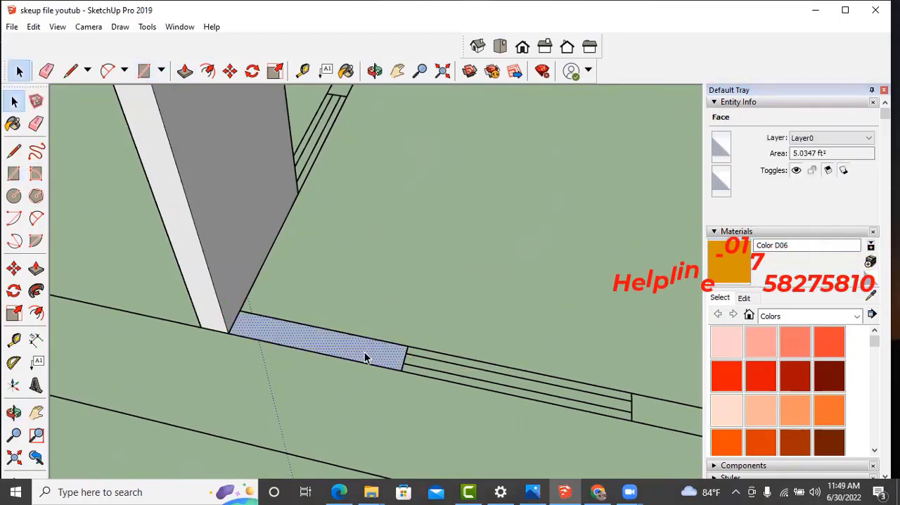
{"action": "key", "text": "g"}
{"action": "left_click", "coordinate": [464, 395]}
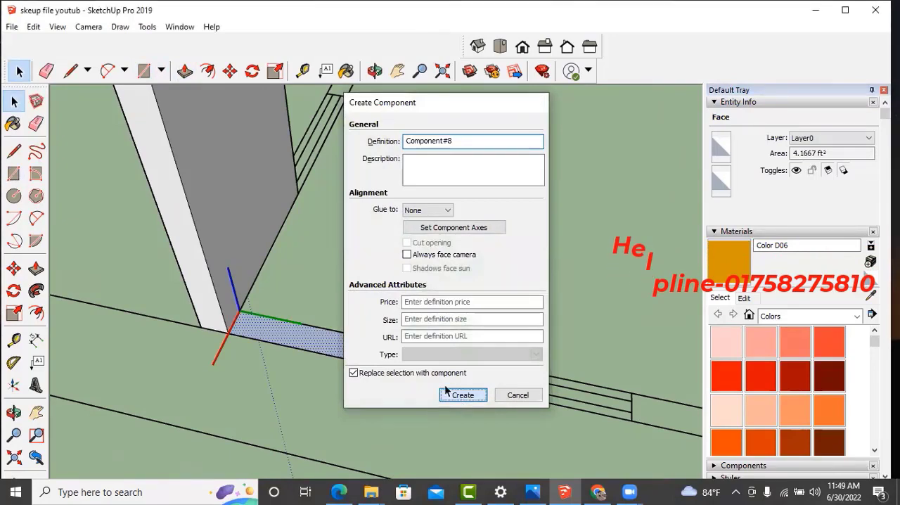
{"action": "scroll", "coordinate": [337, 346], "scroll_direction": "up", "scroll_amount": 1}
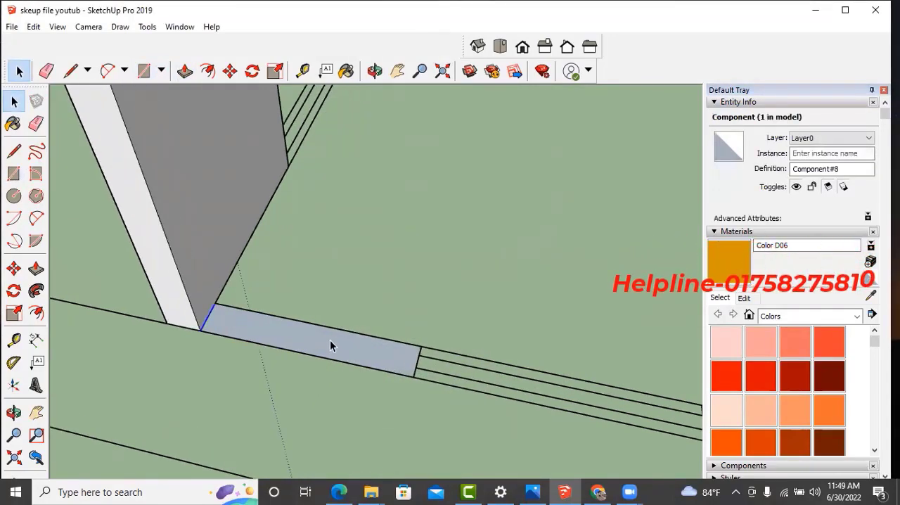
{"action": "double_click", "coordinate": [330, 340]}
{"action": "double_click", "coordinate": [330, 341]}
{"action": "left_click", "coordinate": [333, 388]}
{"action": "double_click", "coordinate": [329, 340]}
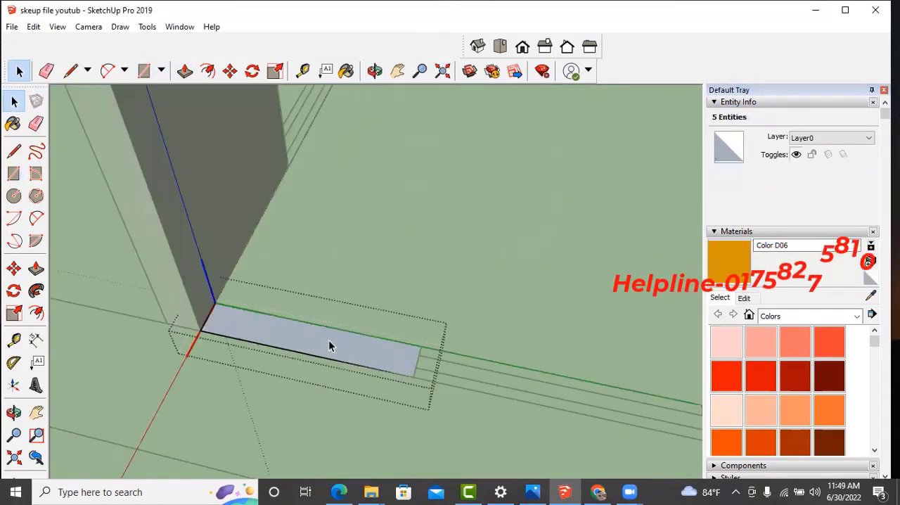
- Push/Pull the segment's face up to the top of the adjoining raised wall and close the component
{"action": "scroll", "coordinate": [244, 321], "scroll_direction": "up", "scroll_amount": 1}
{"action": "left_click", "coordinate": [298, 339]}
{"action": "scroll", "coordinate": [240, 330], "scroll_direction": "up", "scroll_amount": 2}
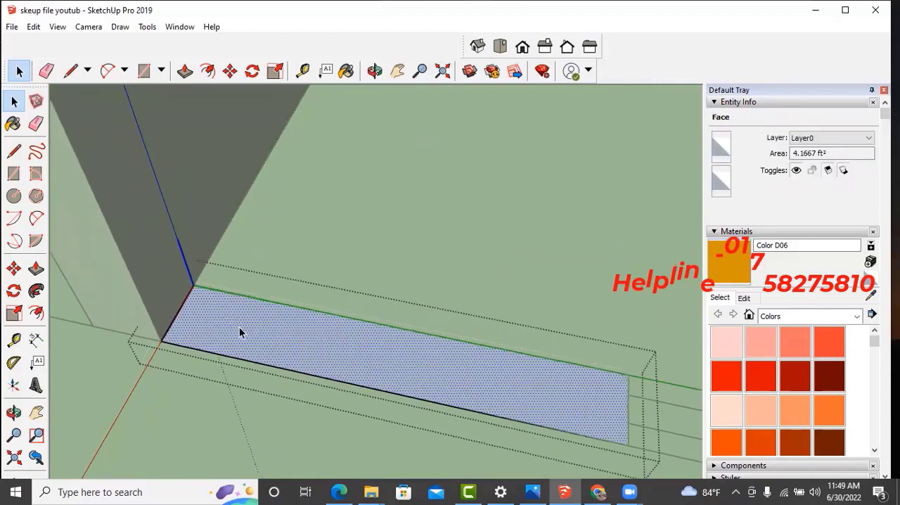
{"action": "scroll", "coordinate": [218, 309], "scroll_direction": "down", "scroll_amount": 2}
{"action": "scroll", "coordinate": [363, 370], "scroll_direction": "up", "scroll_amount": 5}
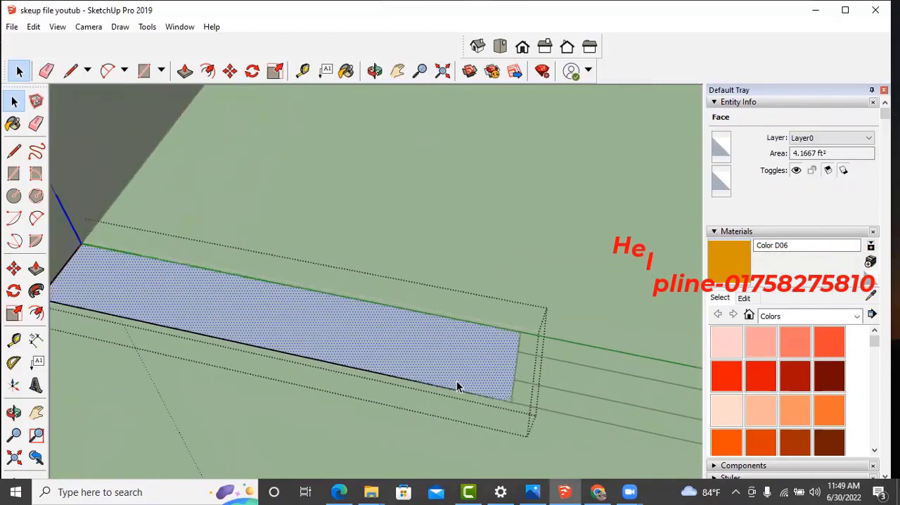
{"action": "scroll", "coordinate": [446, 361], "scroll_direction": "down", "scroll_amount": 2}
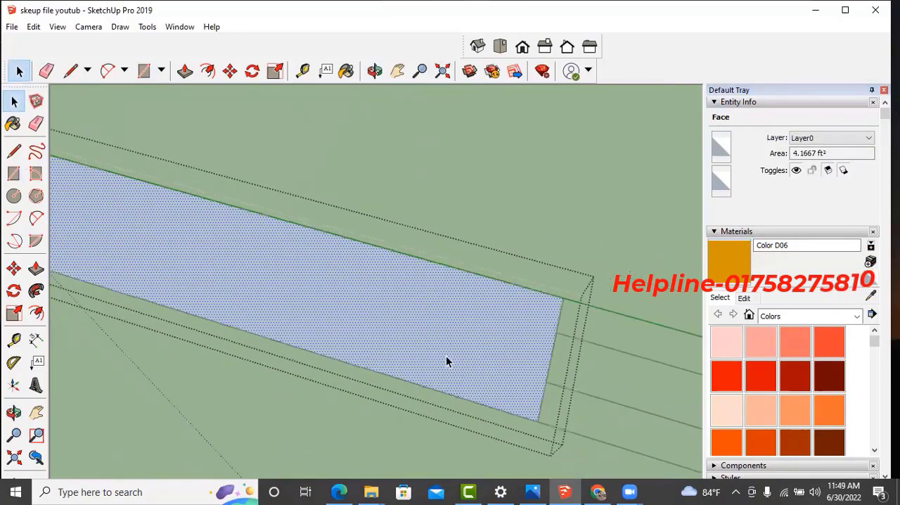
{"action": "mouse_move", "coordinate": [446, 361]}
{"action": "middle_mouse_down"}
{"action": "mouse_move", "coordinate": [342, 341]}
{"action": "mouse_move", "coordinate": [378, 317]}
{"action": "mouse_move", "coordinate": [448, 354]}
{"action": "mouse_move", "coordinate": [408, 374]}
{"action": "mouse_move", "coordinate": [250, 325]}
{"action": "mouse_move", "coordinate": [313, 325]}
{"action": "middle_mouse_up"}
{"action": "scroll", "coordinate": [391, 329], "scroll_direction": "up", "scroll_amount": 3}
{"action": "scroll", "coordinate": [389, 334], "scroll_direction": "down", "scroll_amount": 2}
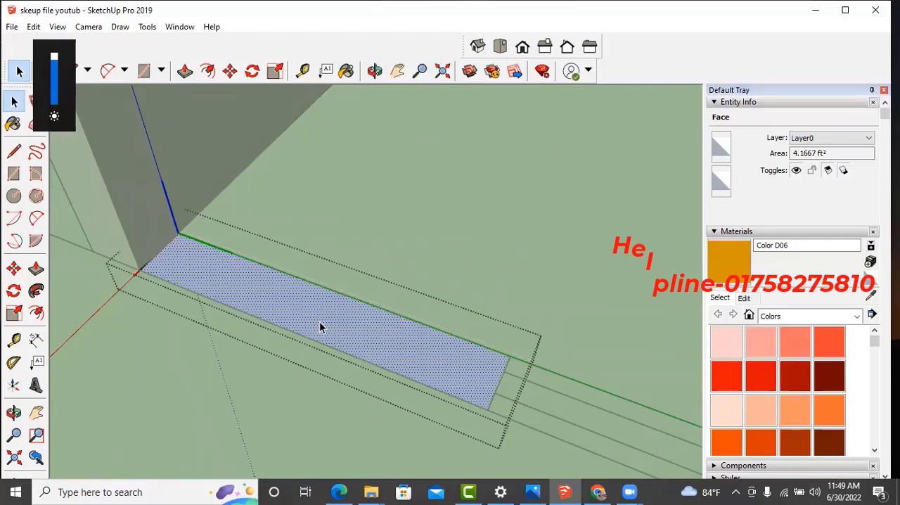
{"action": "key", "text": "p"}
{"action": "left_click_drag", "start_coordinate": [318, 325], "coordinate": [254, 158]}
{"action": "scroll", "coordinate": [327, 318], "scroll_direction": "down", "scroll_amount": 3}
{"action": "scroll", "coordinate": [325, 320], "scroll_direction": "down", "scroll_amount": 3}
{"action": "scroll", "coordinate": [303, 285], "scroll_direction": "up", "scroll_amount": 1}
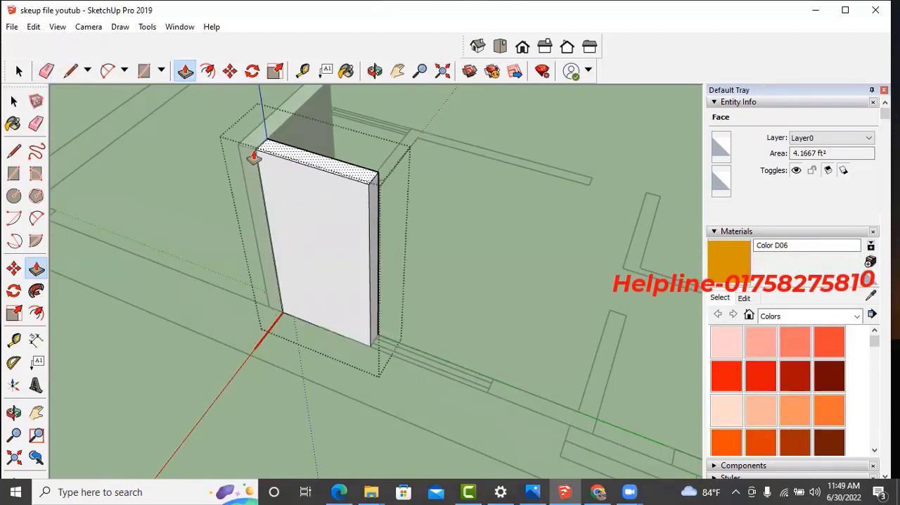
{"action": "key", "text": "space"}
{"action": "left_click", "coordinate": [433, 258]}
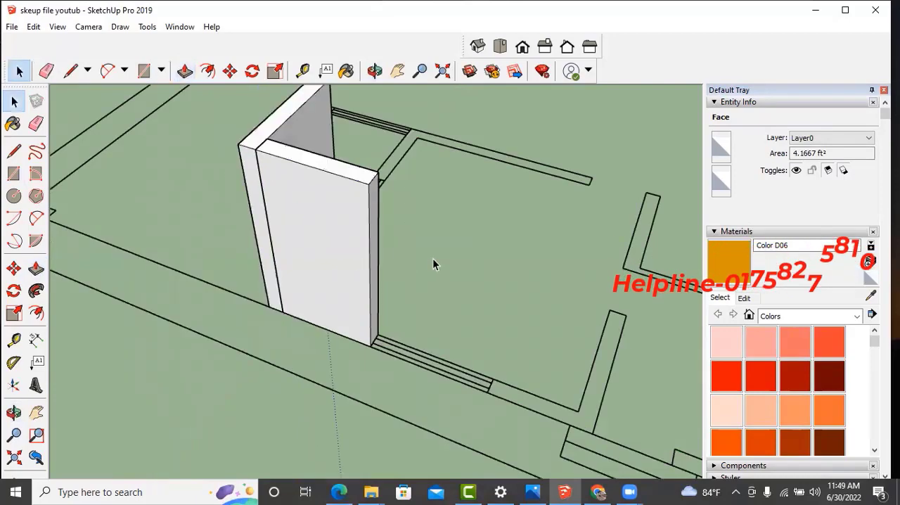
- Draw a rectangle over the outer wall segment from the far end of the window opening to the cross wall
{"action": "middle_click_drag", "start_coordinate": [233, 303], "coordinate": [327, 317]}
{"action": "scroll", "coordinate": [224, 274], "scroll_direction": "down", "scroll_amount": 5}
{"action": "middle_click_drag", "start_coordinate": [243, 299], "coordinate": [304, 437]}
{"action": "scroll", "coordinate": [310, 387], "scroll_direction": "up", "scroll_amount": 2}
{"action": "left_click", "coordinate": [14, 175]}
{"action": "scroll", "coordinate": [332, 359], "scroll_direction": "up", "scroll_amount": 5}
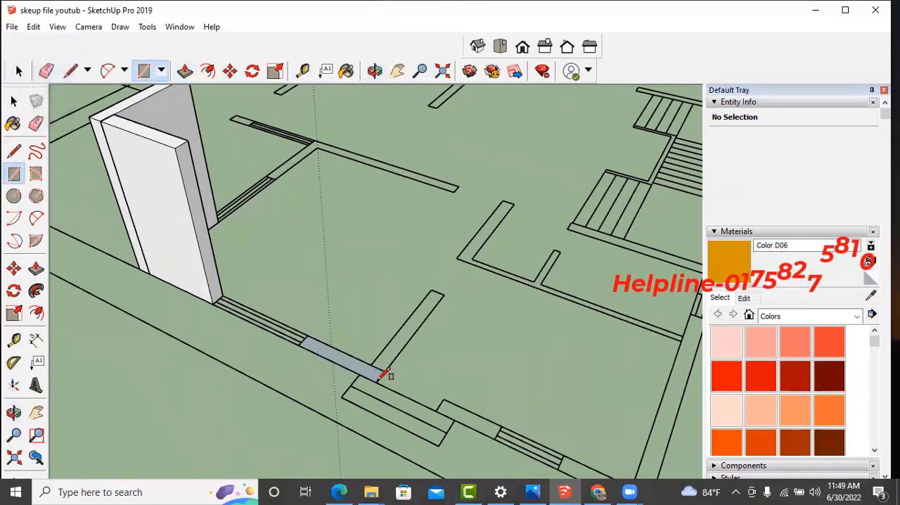
- Turn the face between the window opening and the cross wall into a default component and open it for editing
{"action": "key", "text": "space"}
{"action": "left_click", "coordinate": [370, 376]}
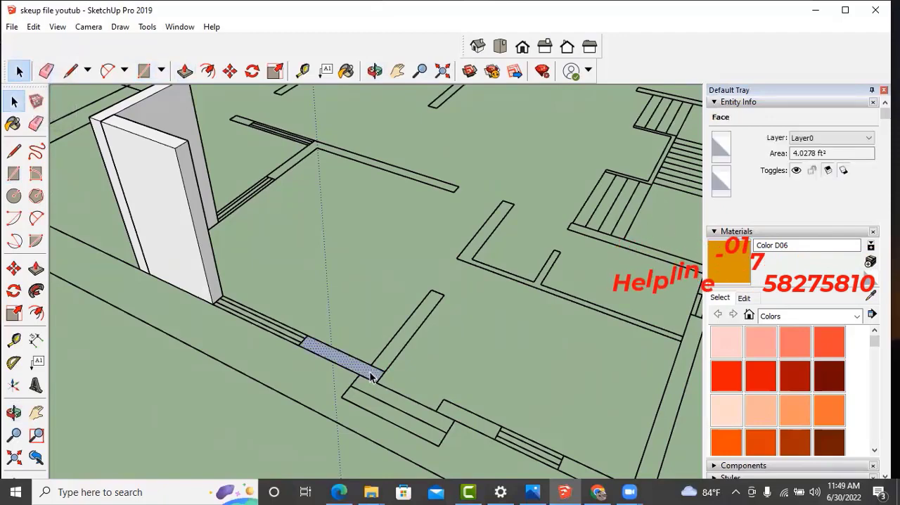
{"action": "key", "text": "g"}
{"action": "left_click", "coordinate": [463, 396]}
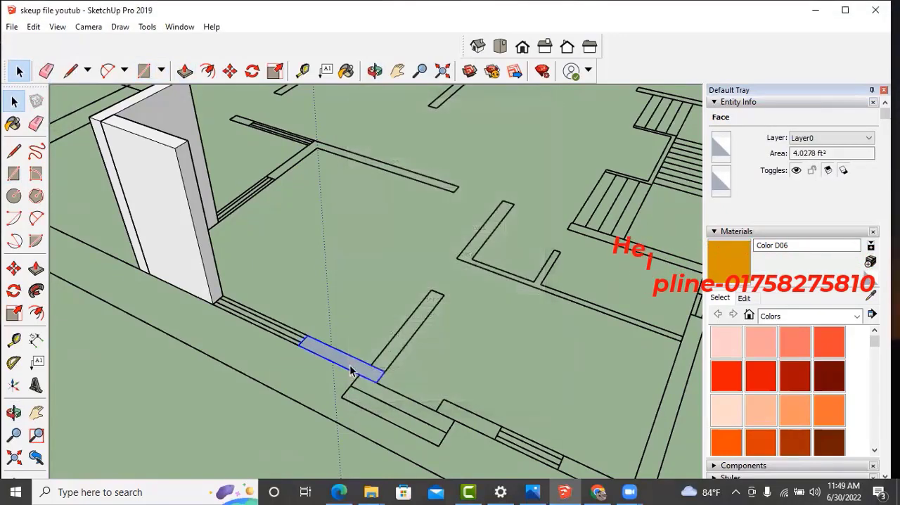
{"action": "scroll", "coordinate": [344, 356], "scroll_direction": "up", "scroll_amount": 3}
{"action": "double_click", "coordinate": [343, 358]}
- Push/Pull this segment's face up to the height of the wall block across the window opening and close the component
{"action": "key", "text": "p"}
{"action": "left_click_drag", "start_coordinate": [344, 358], "coordinate": [176, 152]}
{"action": "left_click", "coordinate": [176, 150]}
{"action": "key", "text": "space"}
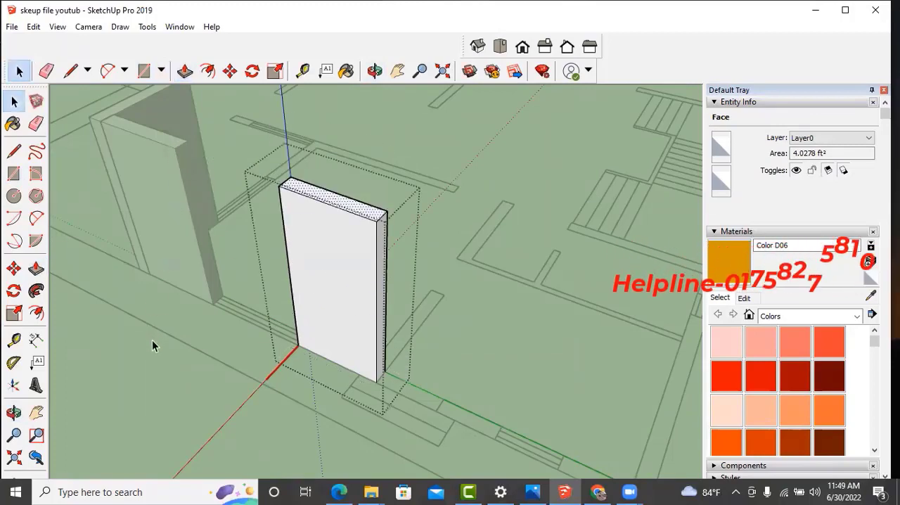
{"action": "left_click", "coordinate": [152, 340]}
- Examine the raised wall blocks and the rest of the floor plan from several sides
{"action": "scroll", "coordinate": [306, 329], "scroll_direction": "down", "scroll_amount": 3}
{"action": "middle_click_drag", "start_coordinate": [368, 355], "coordinate": [417, 394]}
{"action": "left_click", "coordinate": [332, 328]}
{"action": "scroll", "coordinate": [331, 328], "scroll_direction": "up", "scroll_amount": 2}
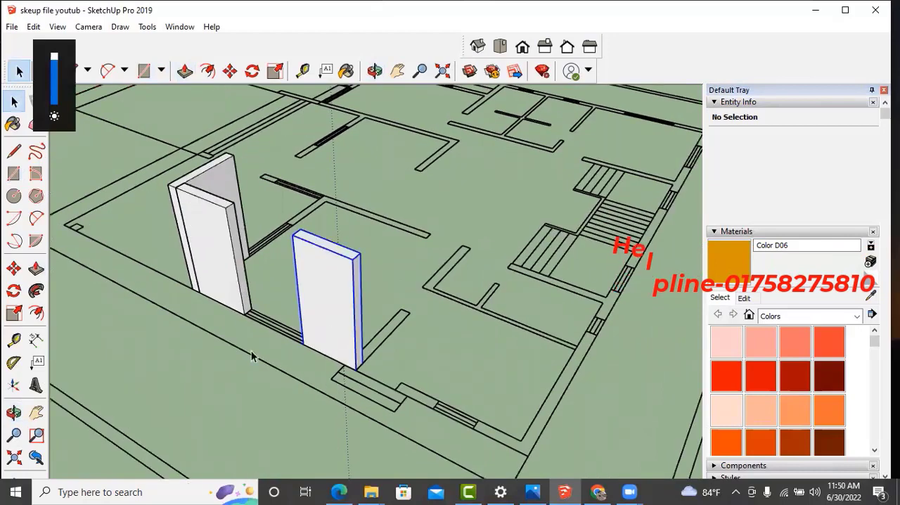
{"action": "middle_click_drag", "start_coordinate": [281, 351], "coordinate": [524, 316]}
{"action": "scroll", "coordinate": [382, 326], "scroll_direction": "down", "scroll_amount": 4}
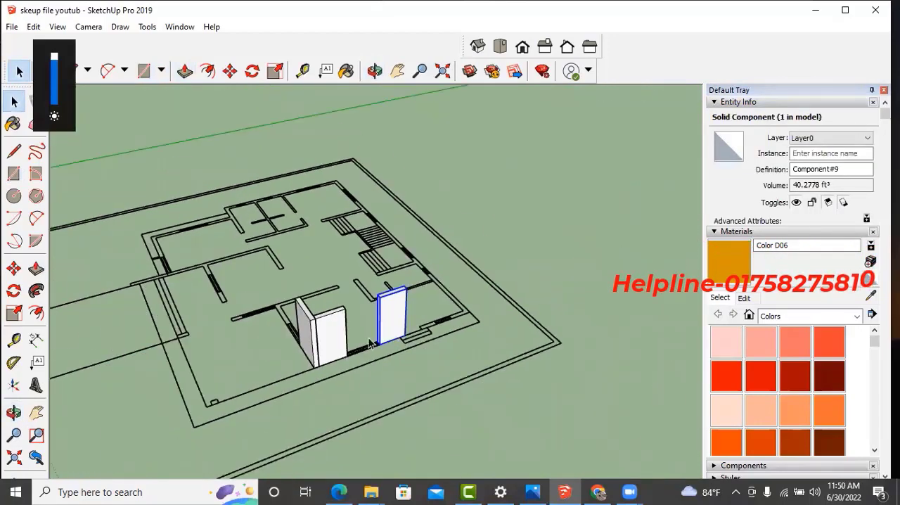
{"action": "middle_click_drag", "start_coordinate": [330, 355], "coordinate": [365, 366]}
{"action": "scroll", "coordinate": [403, 325], "scroll_direction": "down", "scroll_amount": 1}
{"action": "scroll", "coordinate": [315, 367], "scroll_direction": "up", "scroll_amount": 2}
{"action": "scroll", "coordinate": [381, 334], "scroll_direction": "up", "scroll_amount": 2}
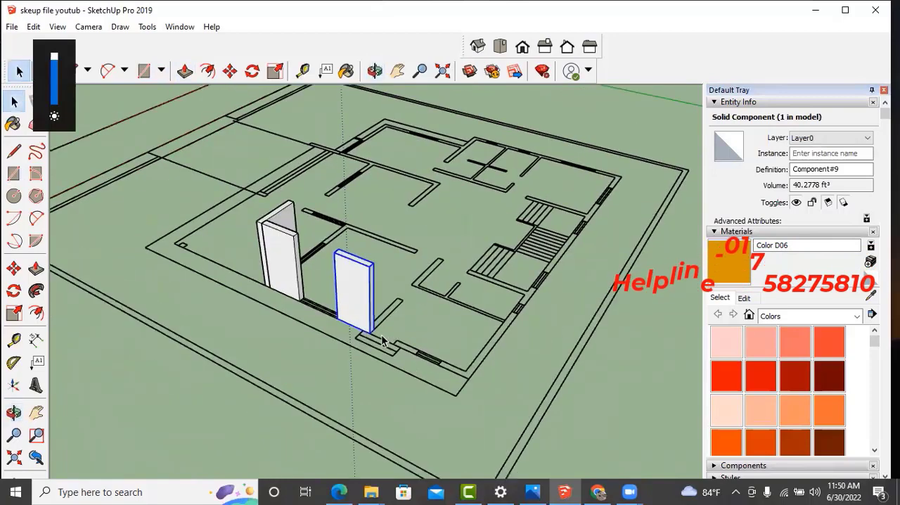
{"action": "middle_click_drag", "start_coordinate": [388, 329], "coordinate": [347, 350]}
{"action": "scroll", "coordinate": [350, 339], "scroll_direction": "up", "scroll_amount": 2}
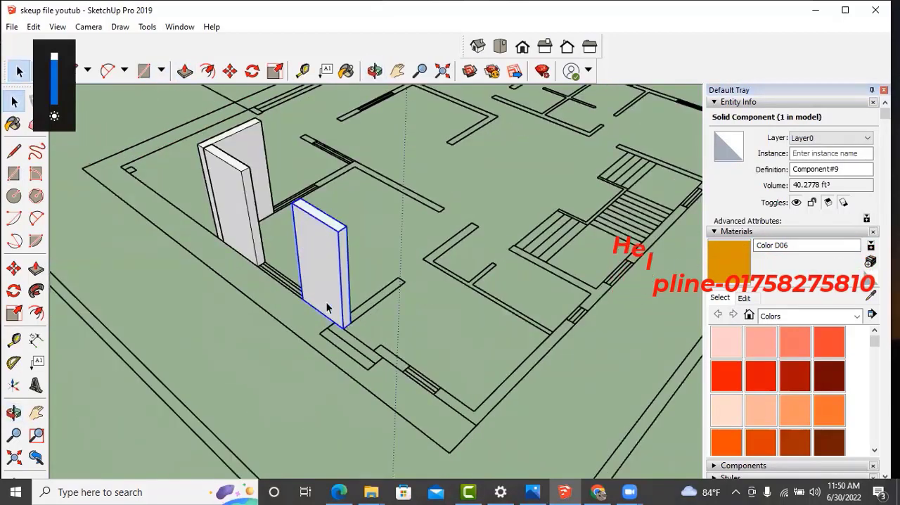
{"action": "key", "text": "m"}
{"action": "left_click", "coordinate": [304, 298]}
{"action": "scroll", "coordinate": [418, 381], "scroll_direction": "up", "scroll_amount": 3}
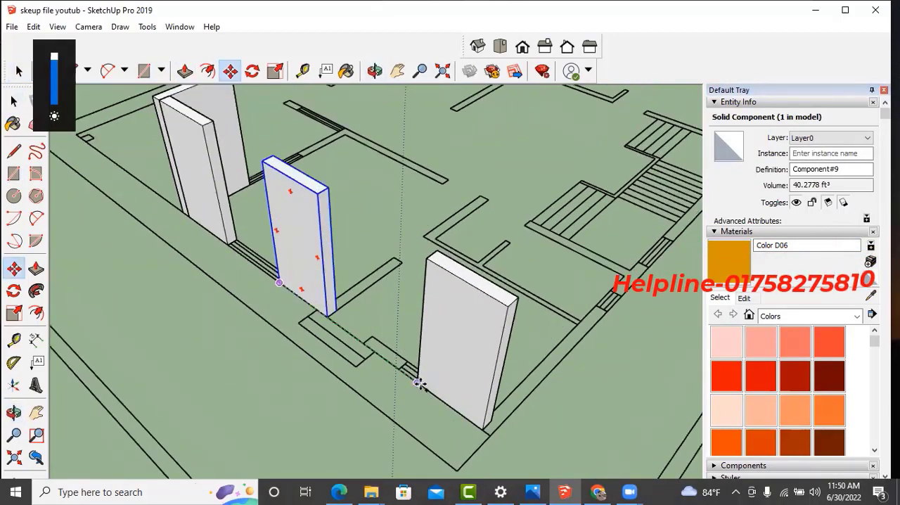
{"action": "key", "text": "Escape"}
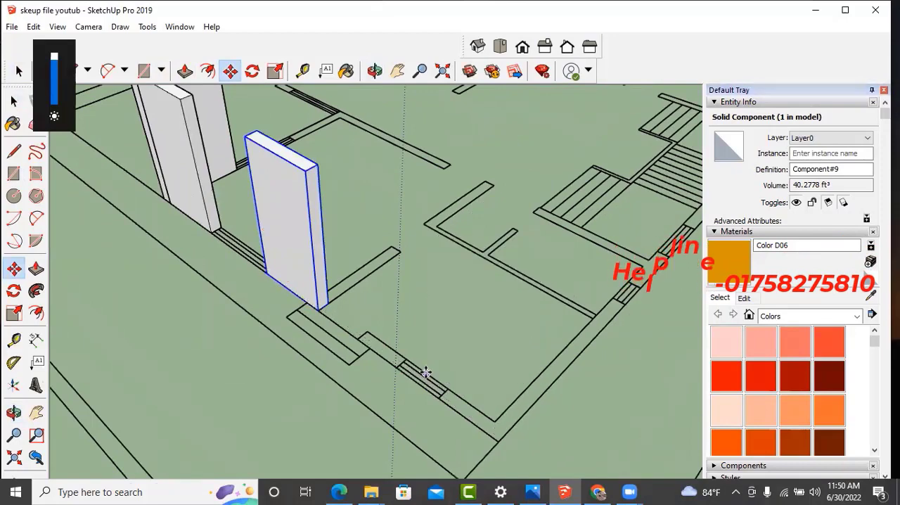
- Draw a rectangle over the wall segment from the next window opening to the house corner and make it a default component
{"action": "left_click", "coordinate": [13, 173]}
{"action": "scroll", "coordinate": [513, 413], "scroll_direction": "up", "scroll_amount": 3}
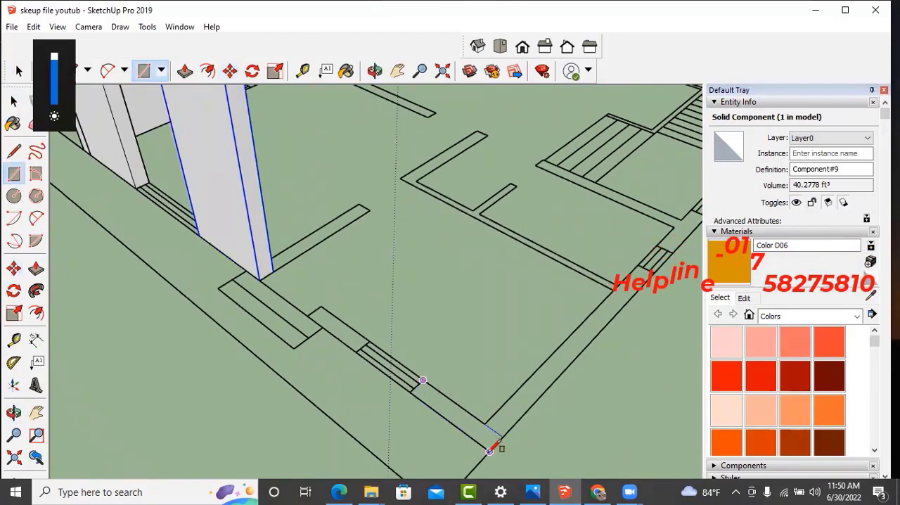
{"action": "key", "text": "space"}
{"action": "left_click", "coordinate": [468, 430]}
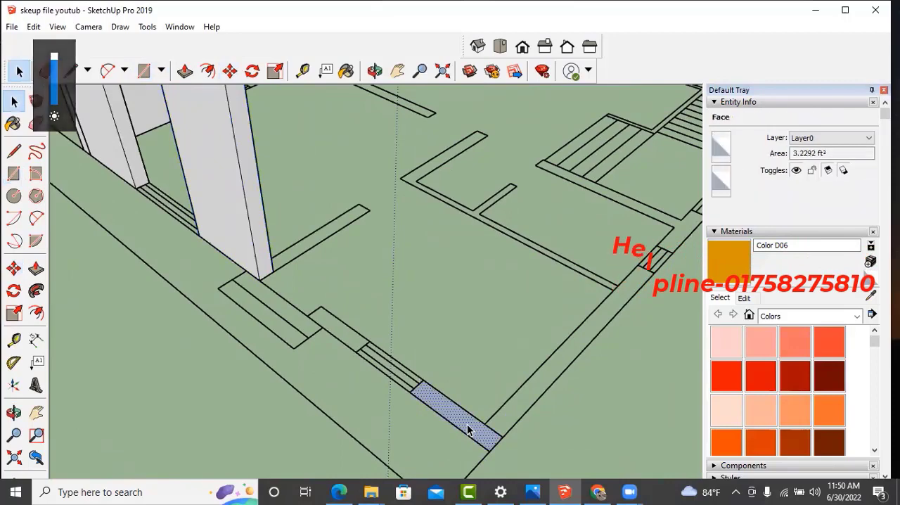
{"action": "key", "text": "g"}
{"action": "left_click", "coordinate": [461, 395]}
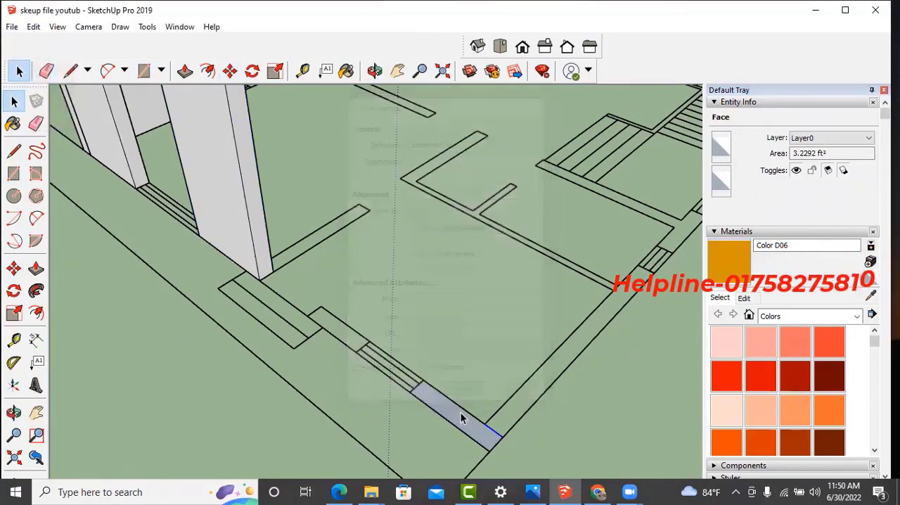
- Open the corner segment component, Push/Pull its face up to the neighbouring wall block's height, and close it
{"action": "double_click", "coordinate": [460, 418]}
{"action": "key", "text": "p"}
{"action": "left_click", "coordinate": [451, 410]}
{"action": "scroll", "coordinate": [351, 316], "scroll_direction": "down", "scroll_amount": 2}
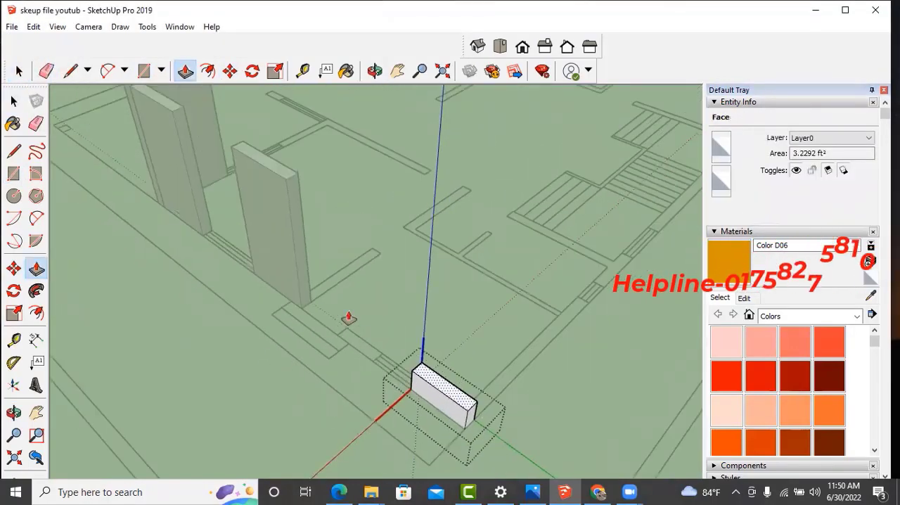
{"action": "left_click", "coordinate": [288, 185]}
{"action": "key", "text": "space"}
{"action": "left_click", "coordinate": [363, 226]}
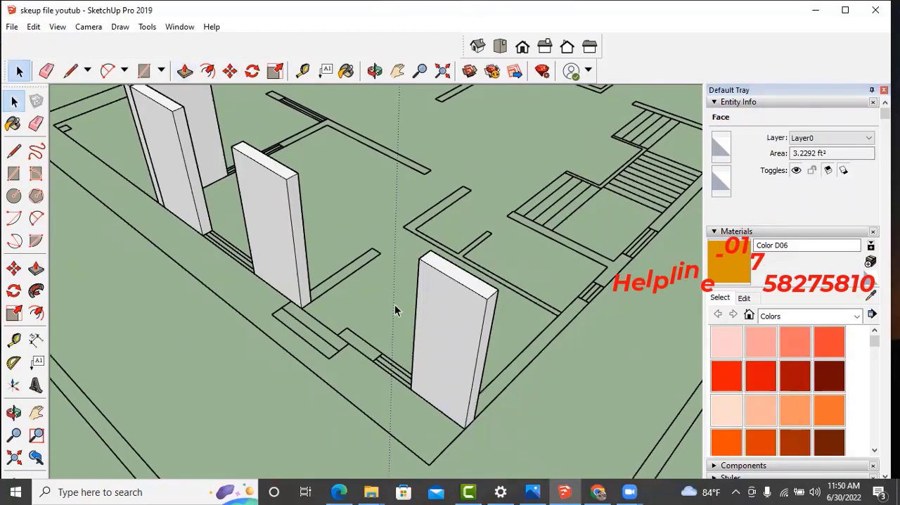
- Inspect the raised walls along the side of the house against the floor plan from different angles
{"action": "scroll", "coordinate": [398, 345], "scroll_direction": "down", "scroll_amount": 2}
{"action": "middle_click_drag", "start_coordinate": [397, 359], "coordinate": [450, 310]}
{"action": "scroll", "coordinate": [367, 292], "scroll_direction": "down", "scroll_amount": 2}
{"action": "middle_click_drag", "start_coordinate": [366, 291], "coordinate": [490, 328]}
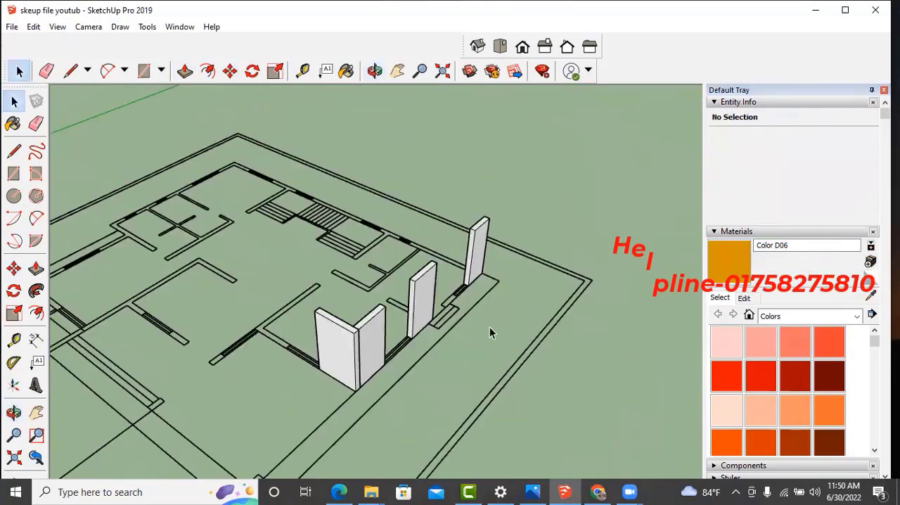
{"action": "mouse_move", "coordinate": [430, 334]}
{"action": "middle_mouse_down"}
{"action": "mouse_move", "coordinate": [457, 353]}
{"action": "mouse_move", "coordinate": [413, 352]}
{"action": "mouse_move", "coordinate": [429, 347]}
{"action": "middle_mouse_up"}
{"action": "scroll", "coordinate": [427, 357], "scroll_direction": "down", "scroll_amount": 2}
{"action": "middle_click_drag", "start_coordinate": [382, 329], "coordinate": [369, 376]}
{"action": "scroll", "coordinate": [454, 329], "scroll_direction": "up", "scroll_amount": 4}
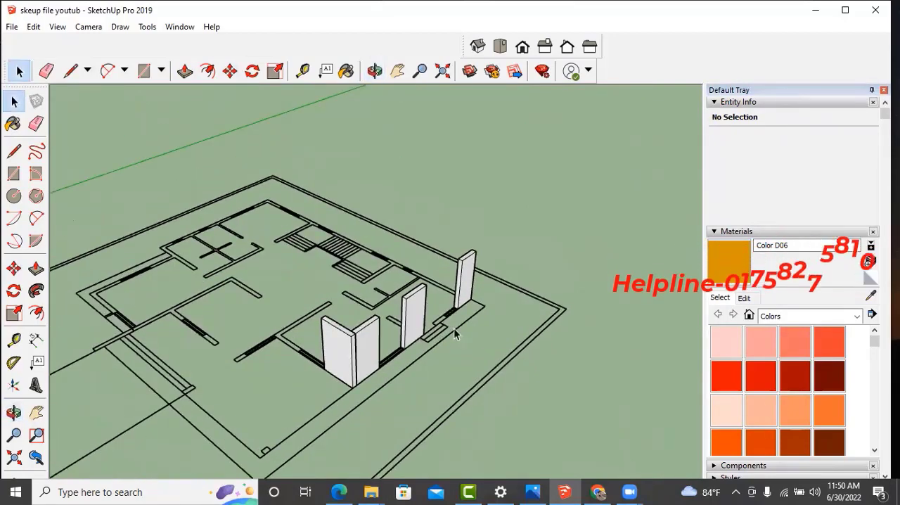
{"action": "middle_click_drag", "start_coordinate": [444, 342], "coordinate": [448, 357]}
{"action": "scroll", "coordinate": [489, 334], "scroll_direction": "up", "scroll_amount": 1}
{"action": "scroll", "coordinate": [490, 333], "scroll_direction": "down", "scroll_amount": 3}
{"action": "scroll", "coordinate": [473, 343], "scroll_direction": "down", "scroll_amount": 5}
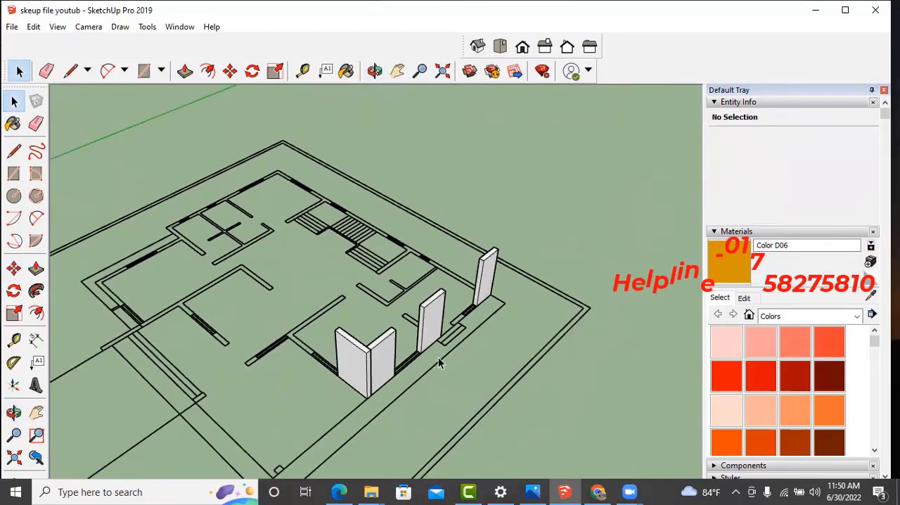
{"action": "mouse_move", "coordinate": [394, 366]}
{"action": "middle_mouse_down"}
{"action": "mouse_move", "coordinate": [398, 352]}
{"action": "mouse_move", "coordinate": [396, 361]}
{"action": "mouse_move", "coordinate": [486, 362]}
{"action": "mouse_move", "coordinate": [376, 356]}
{"action": "mouse_move", "coordinate": [415, 362]}
{"action": "middle_mouse_up"}
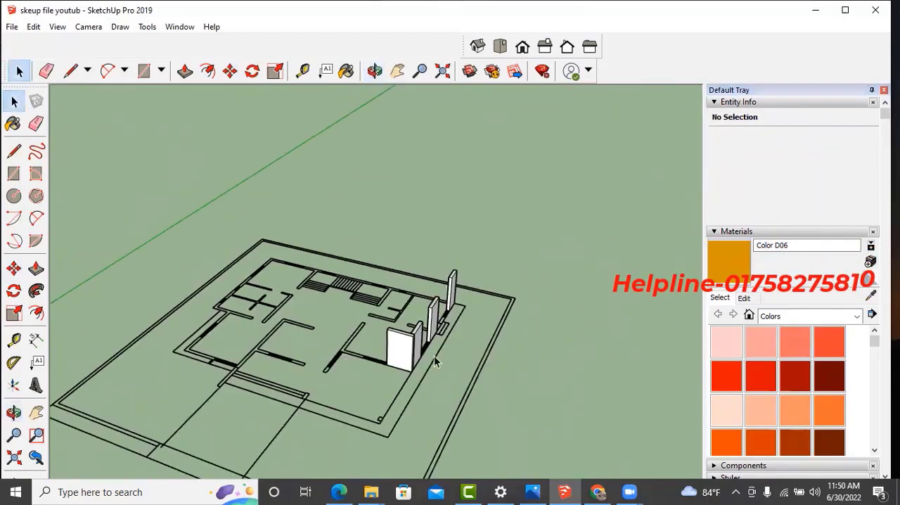
{"action": "scroll", "coordinate": [422, 364], "scroll_direction": "up", "scroll_amount": 6}
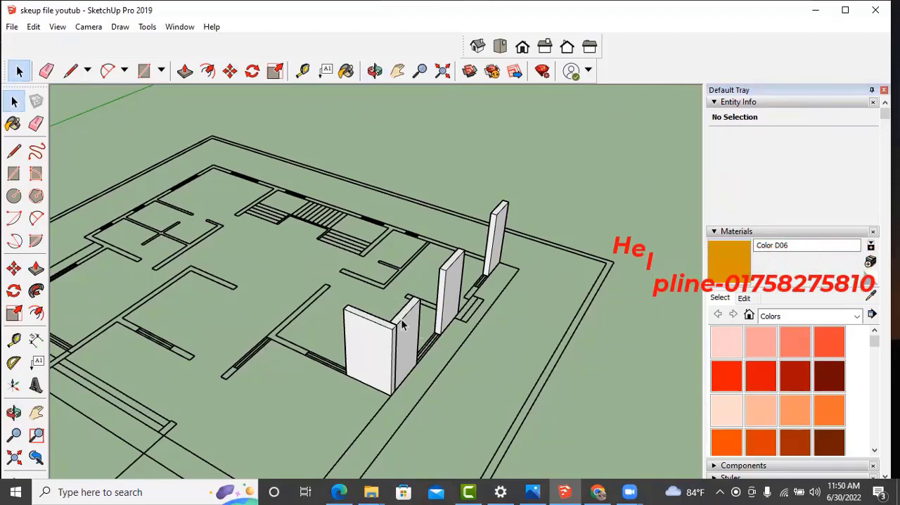
{"action": "middle_click_drag", "start_coordinate": [402, 325], "coordinate": [363, 349]}
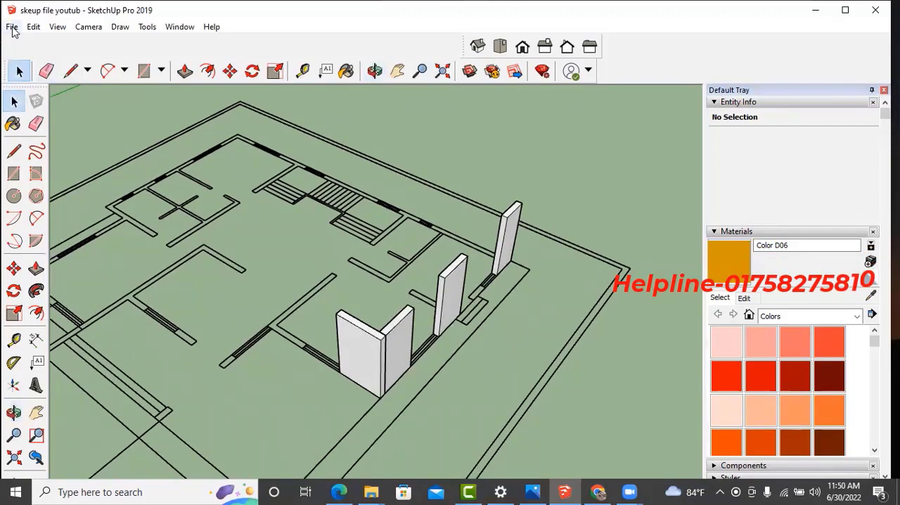